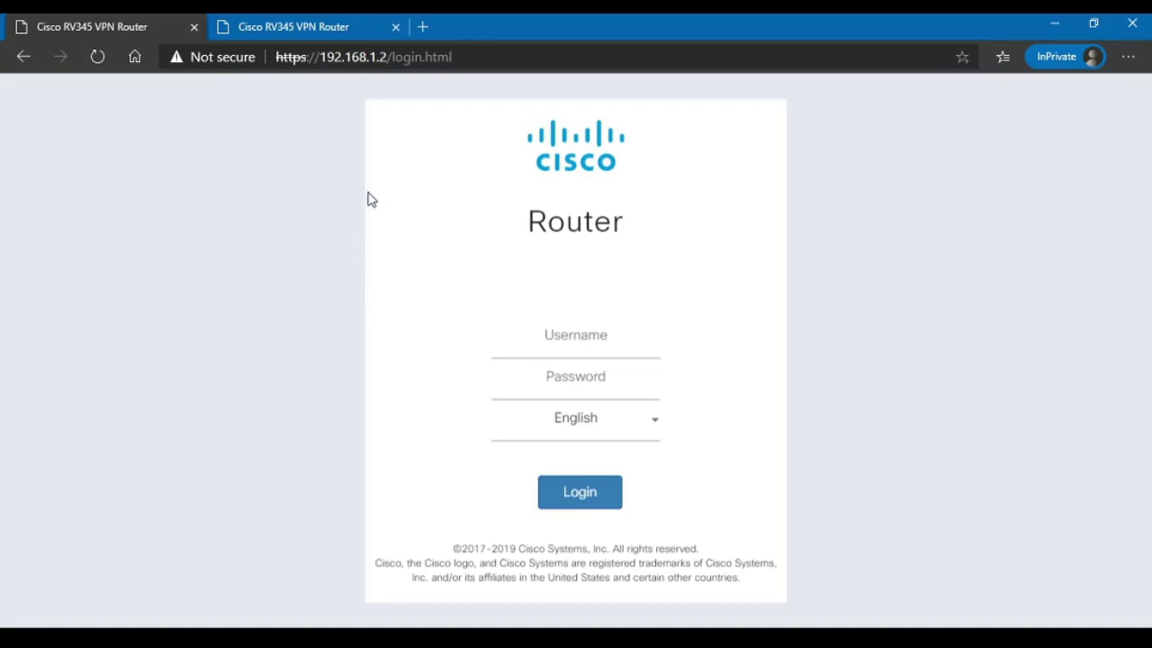
# Step: Highlight the router address 192.168.1.2 in the browser's address bar
pyautogui.click(386, 57)
pyautogui.click(387, 56)
pyautogui.moveTo(386, 57); pyautogui.dragTo(323, 77)
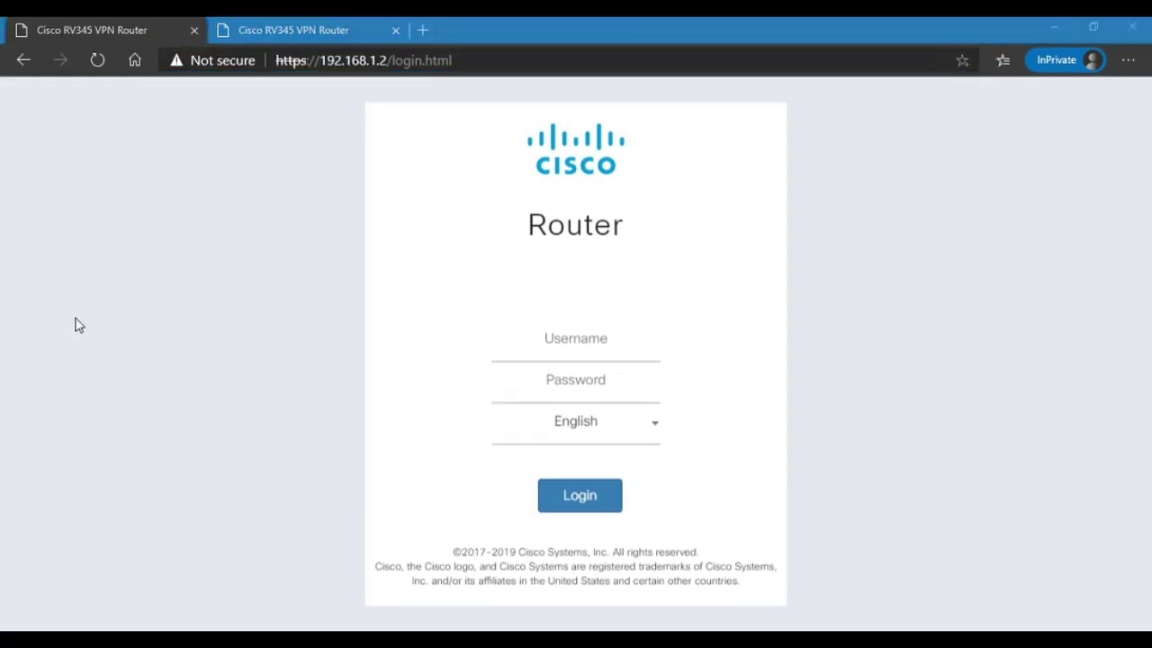
# Step: Sign in to Router1 with the admin username and password
pyautogui.click(942, 25)
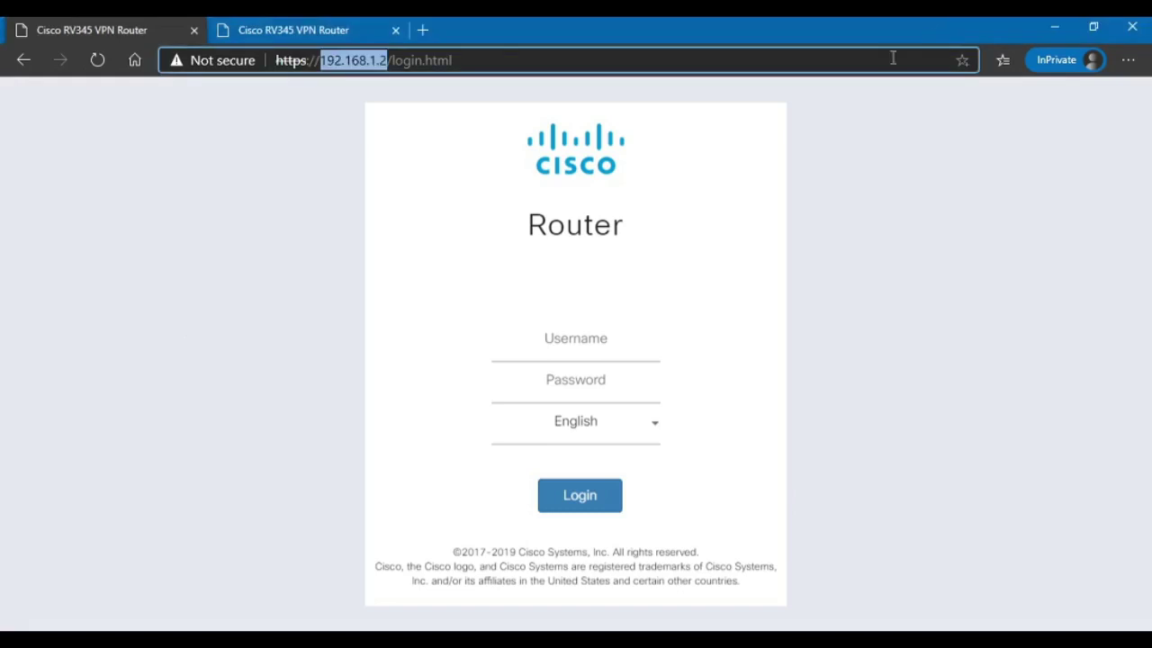
pyautogui.click(609, 326)
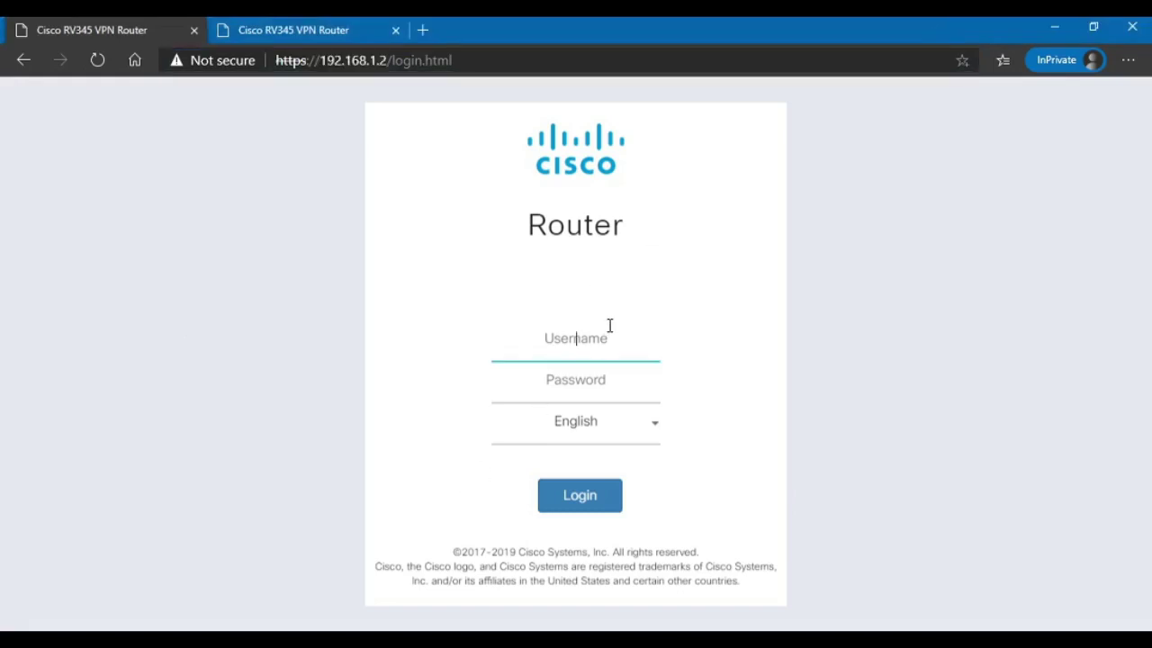
pyautogui.write('cisco')
pyautogui.press('Tab')
pyautogui.write('c•••••••••••')
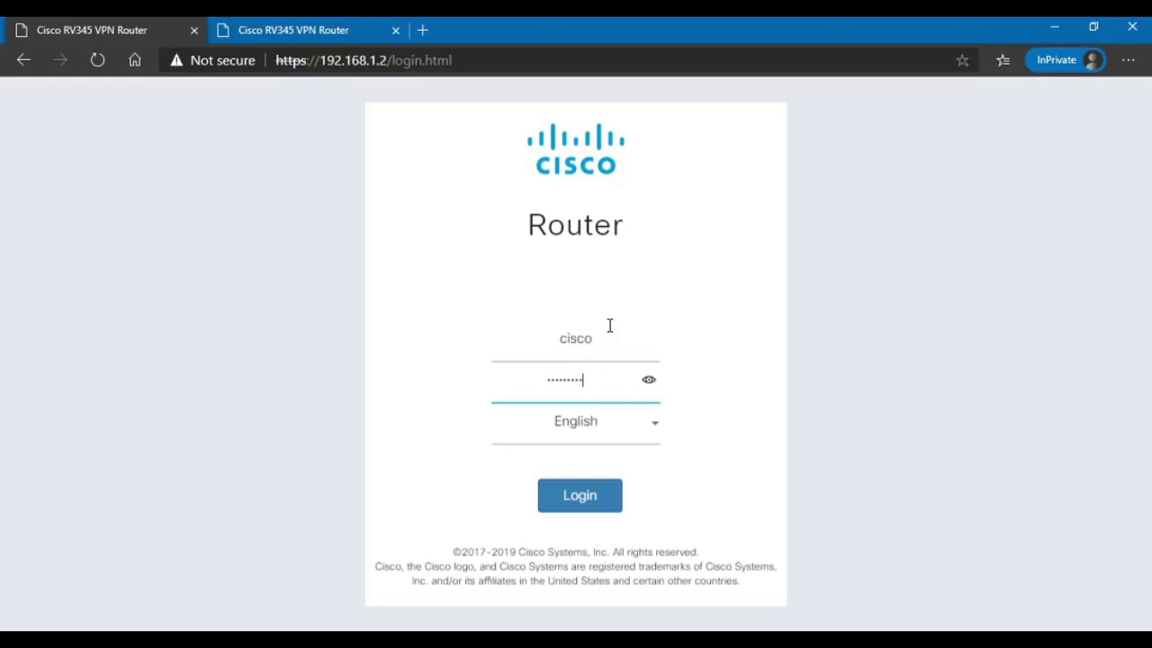
pyautogui.press('Return')
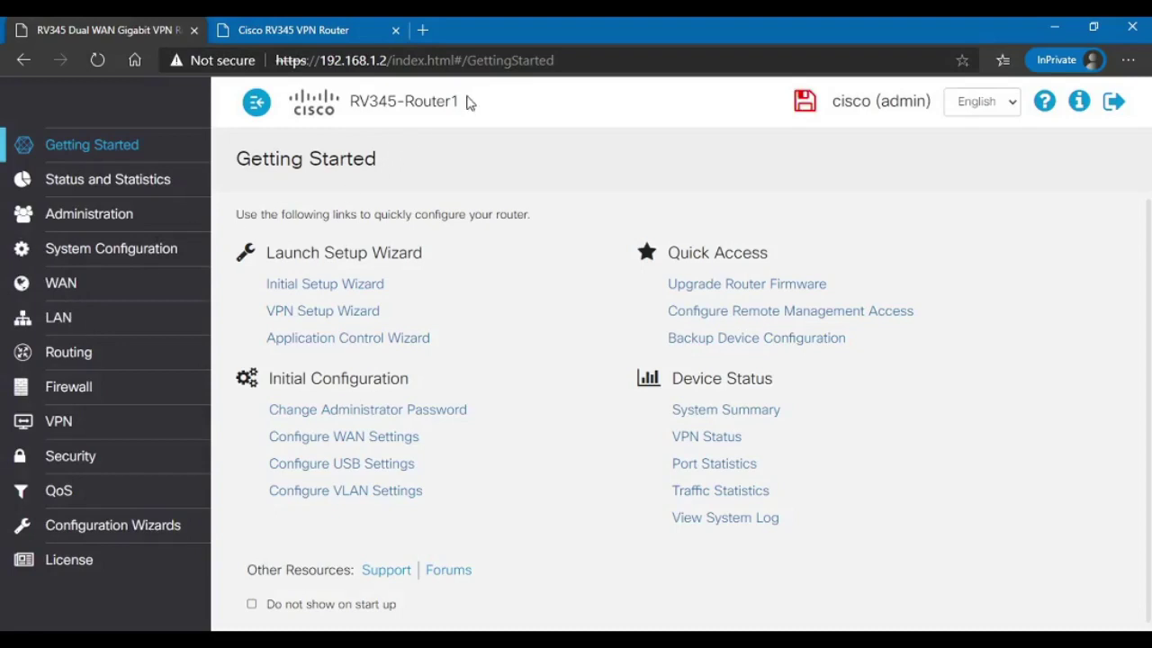
# Step: Review Router1's LAN VLAN Settings, then go to VPN > GRE Tunnel
pyautogui.moveTo(462, 102); pyautogui.dragTo(405, 101)
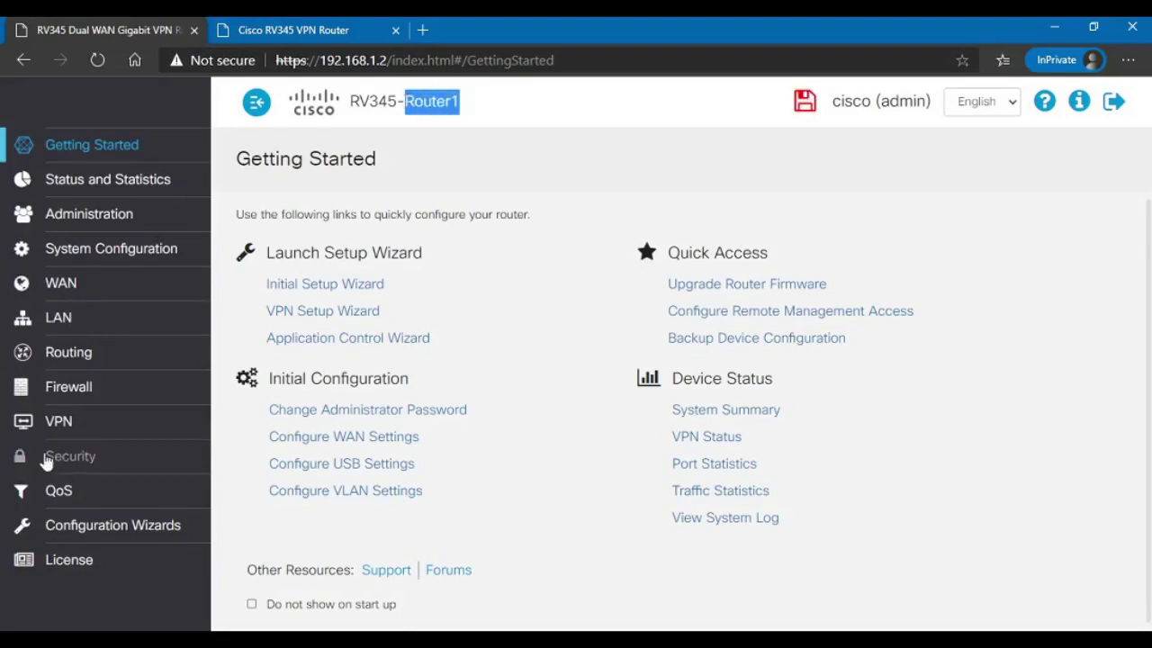
pyautogui.click(60, 322)
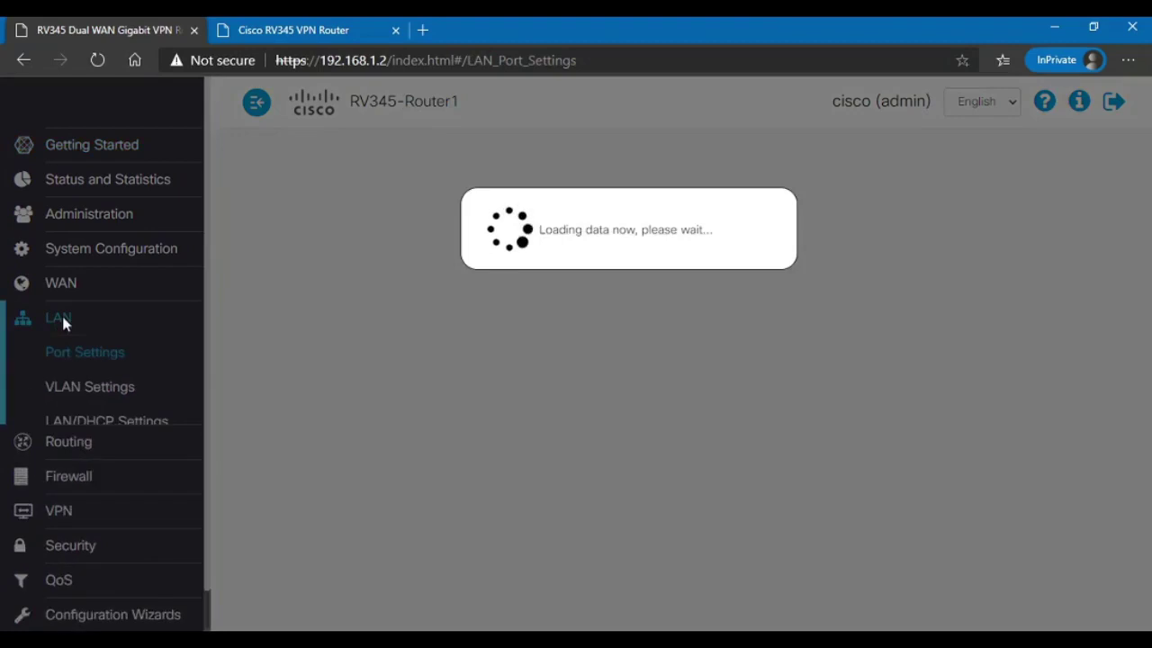
pyautogui.click(94, 393)
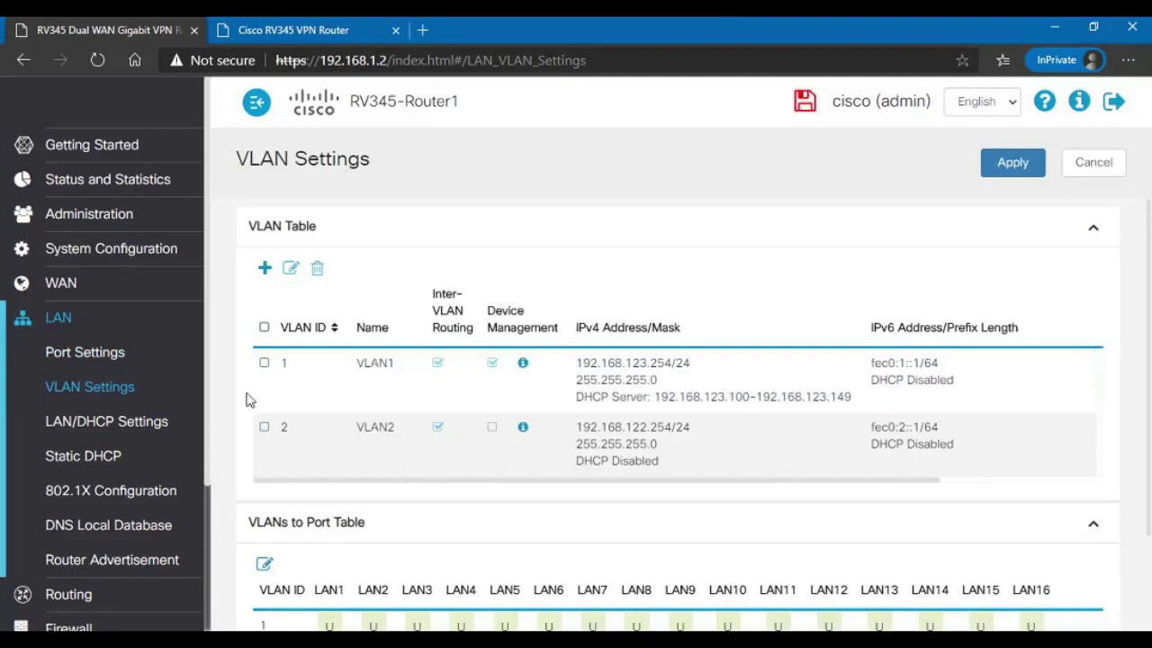
pyautogui.scroll(-2, 99, 501)
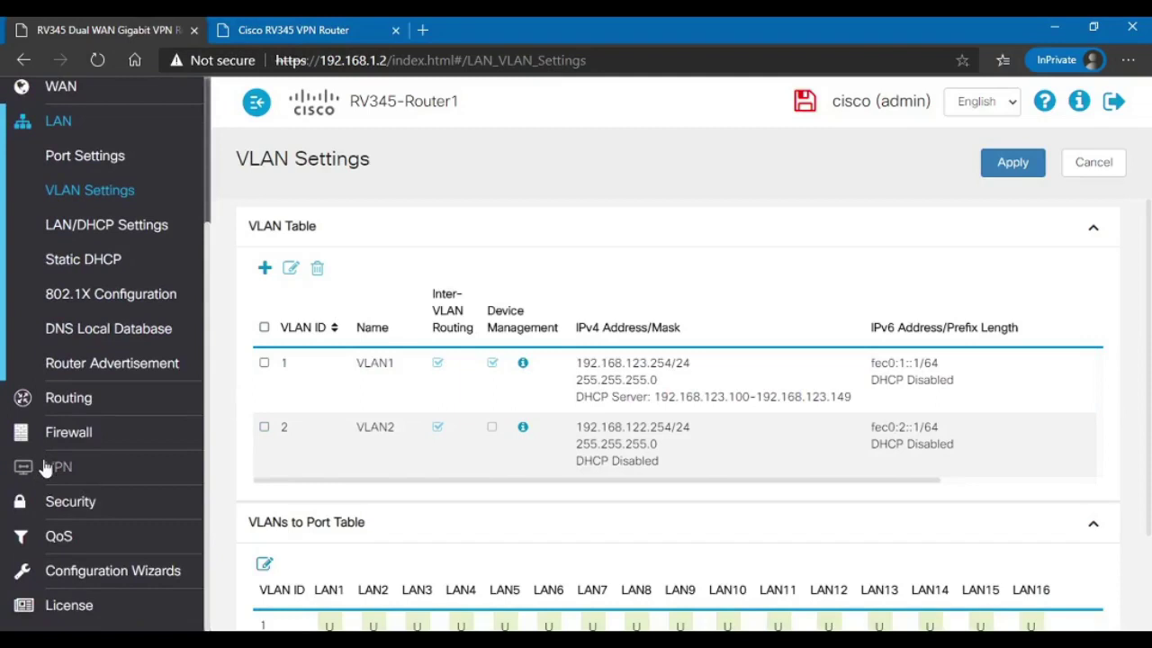
pyautogui.click(54, 466)
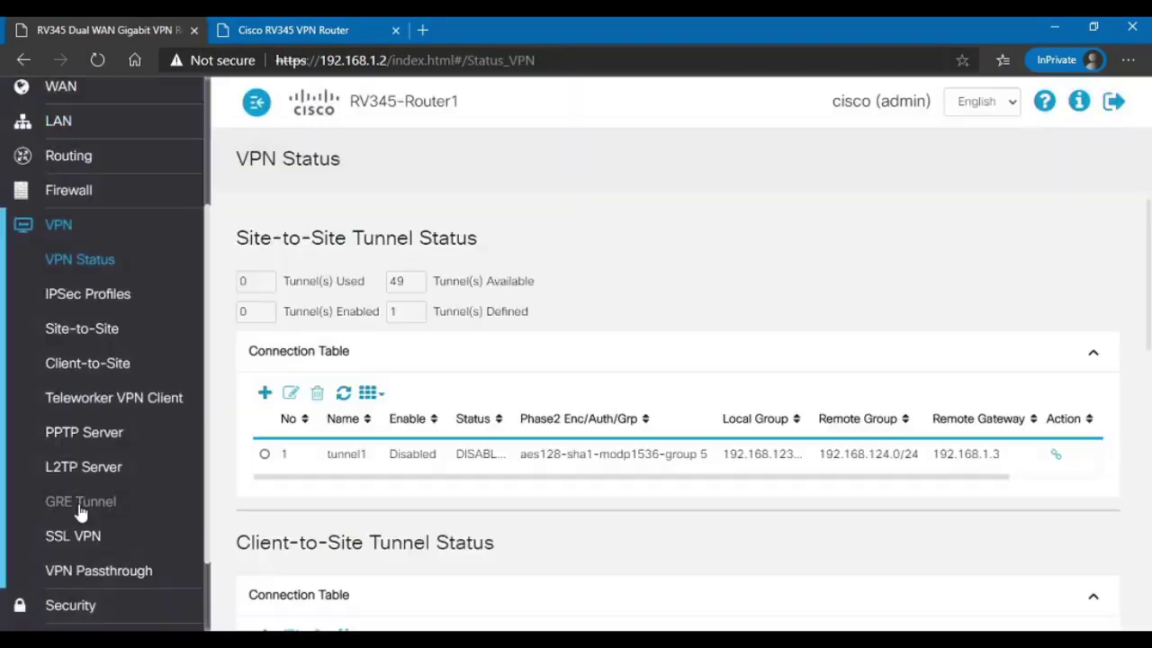
pyautogui.click(81, 509)
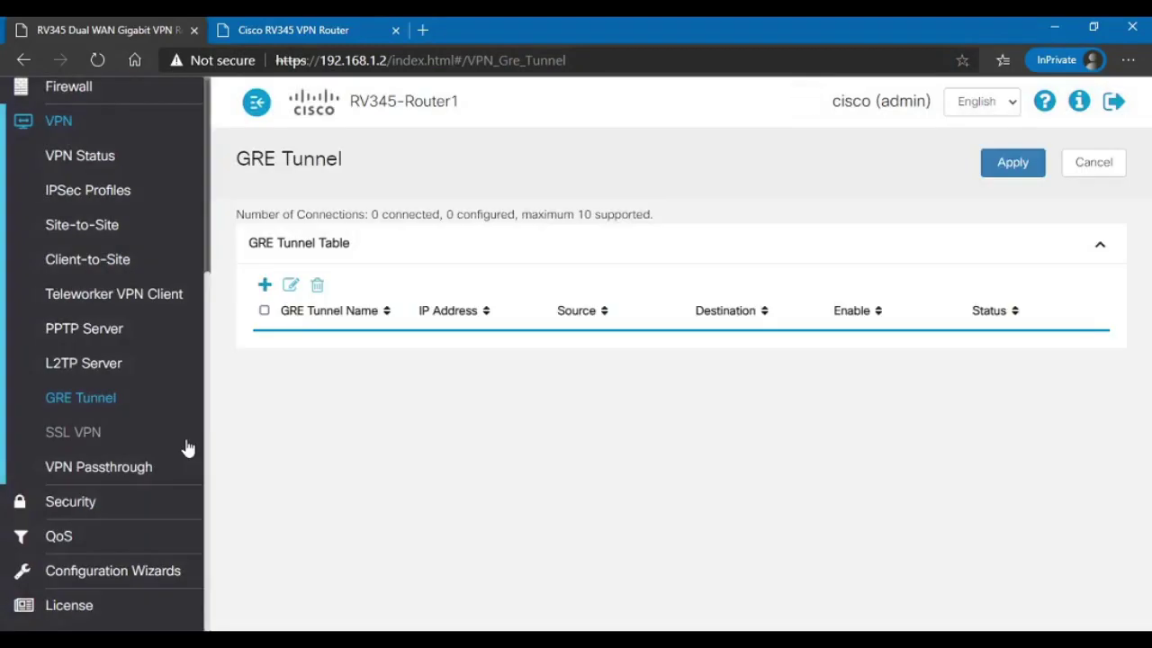
# Step: Add GRE1 as tunnel1, enabled, with source WAN2 and destination 192.168.1.3
pyautogui.click(264, 286)
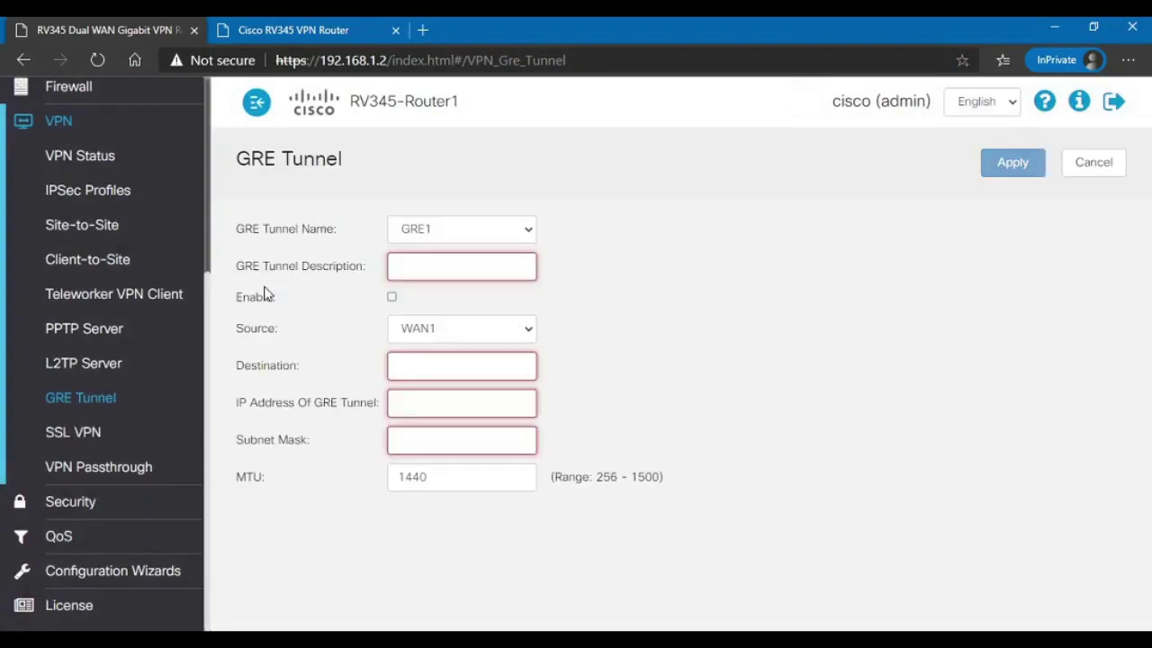
pyautogui.click(439, 264)
pyautogui.write('tunnel1')
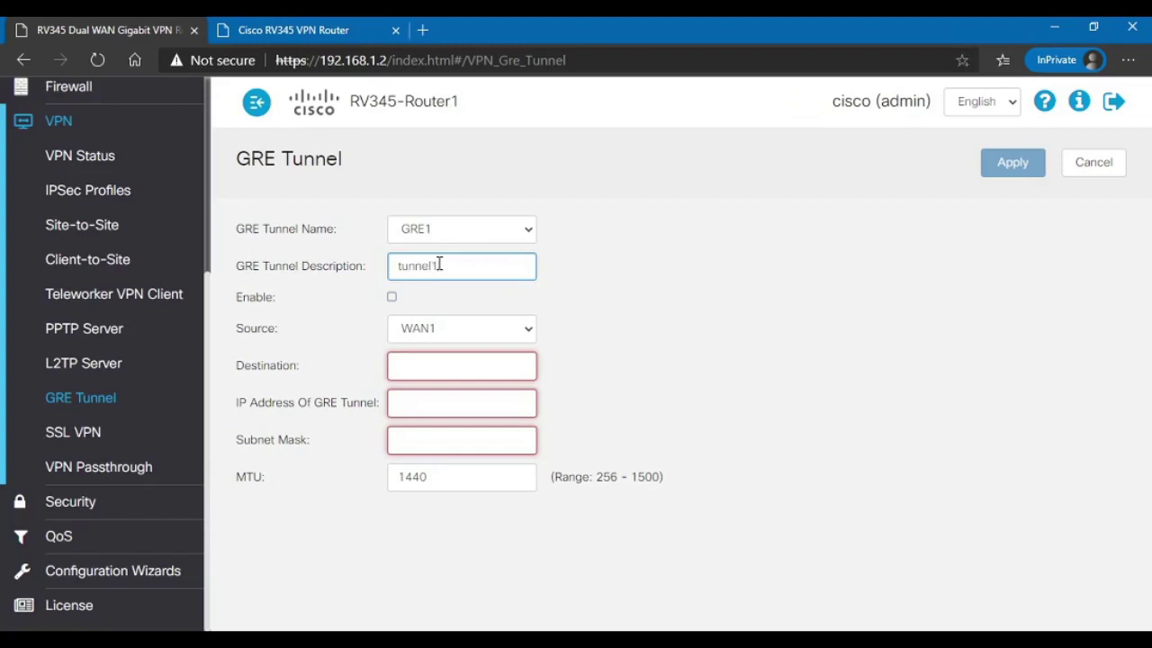
pyautogui.click(392, 297)
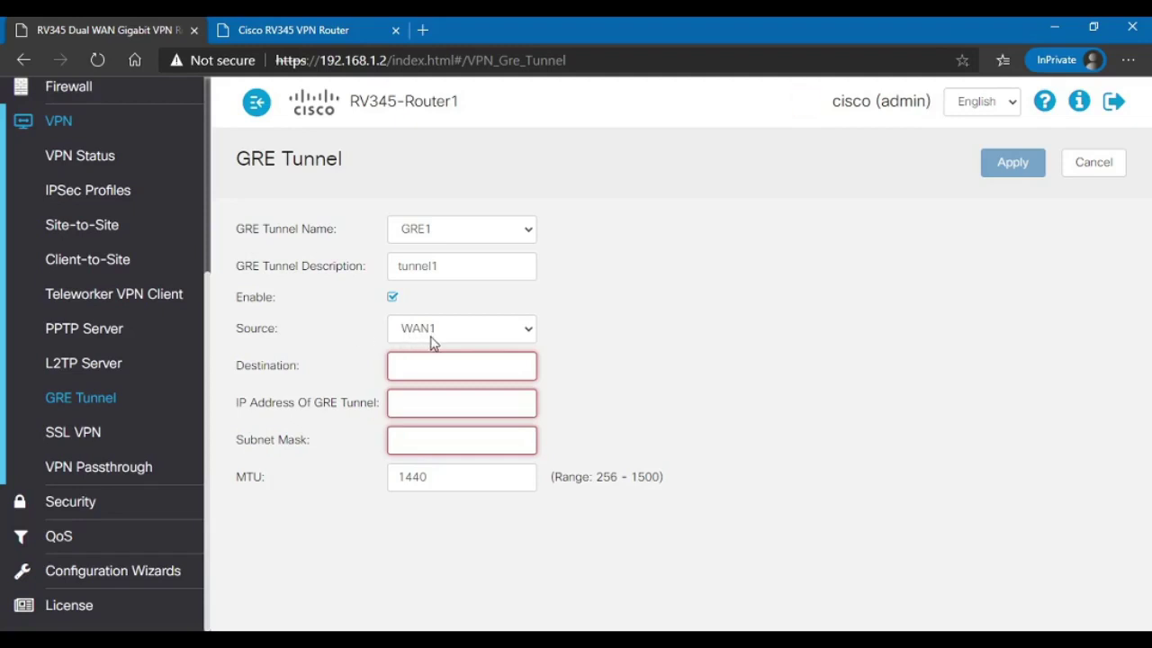
pyautogui.click(457, 332)
pyautogui.click(440, 368)
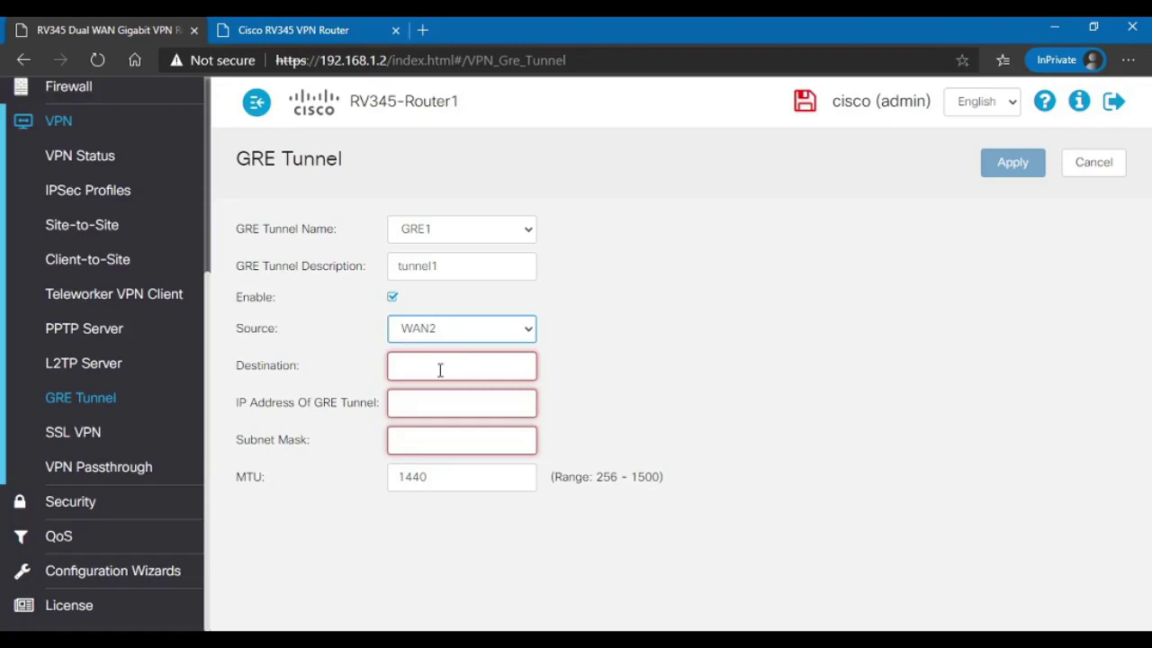
pyautogui.click(440, 370)
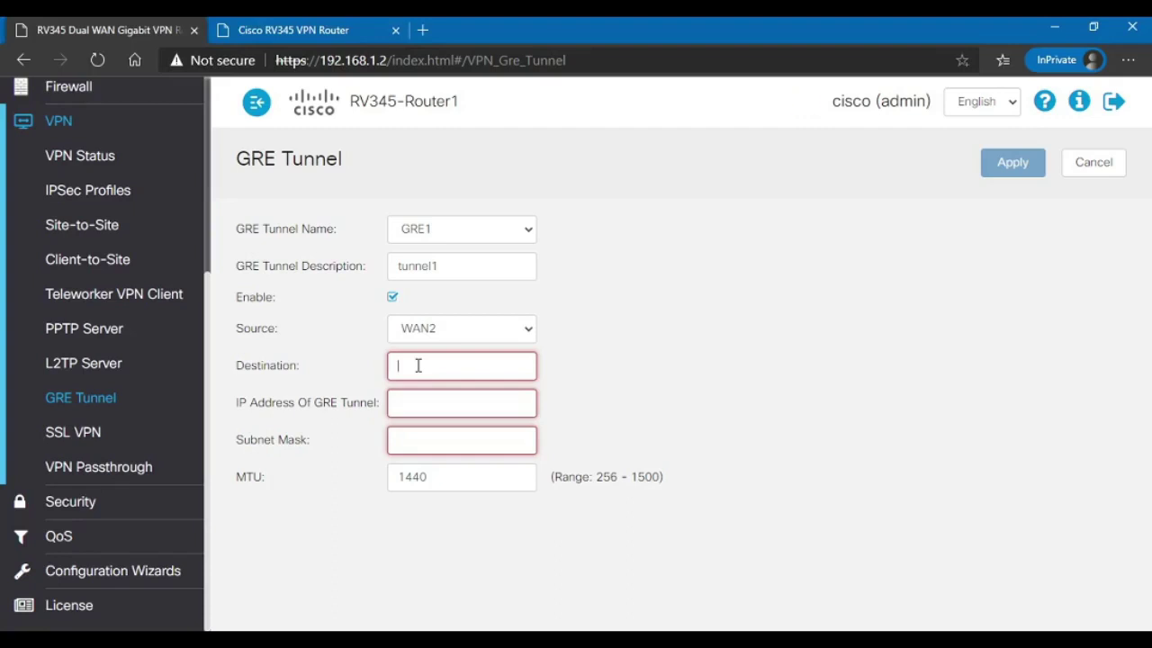
pyautogui.write('192.168.')
pyautogui.write('1.3')
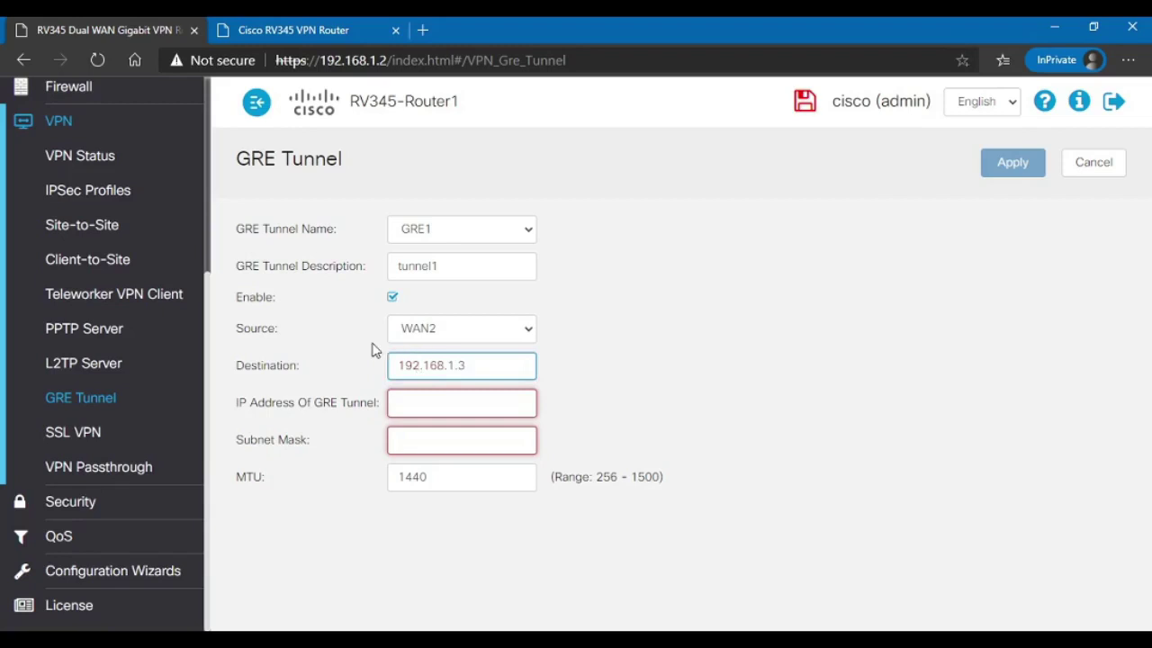
# Step: Glance at the second router's login tab, then return to Router1's GRE1 form
pyautogui.click(358, 33)
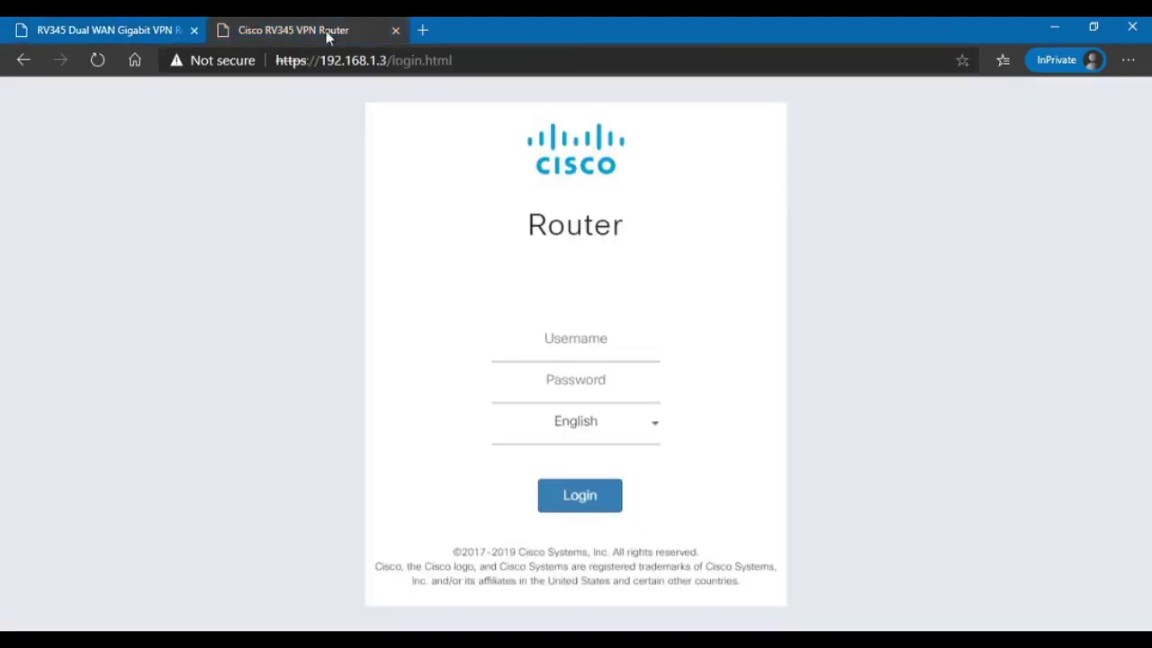
pyautogui.hotkey('ctrl', 'Tab')
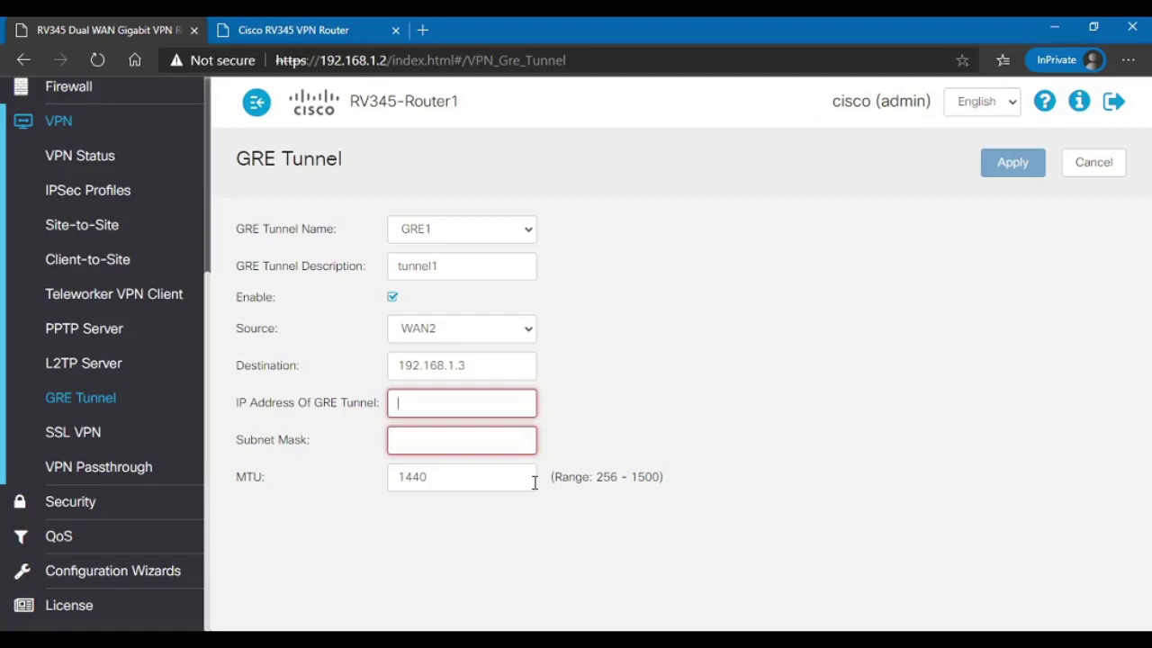
# Step: Enter GRE1 tunnel IP 172.16.1.1 with mask 255.255.255.0 and submit it
pyautogui.write('1')
pyautogui.write('.163')
pyautogui.press('BackSpace')
pyautogui.write('.1.1')
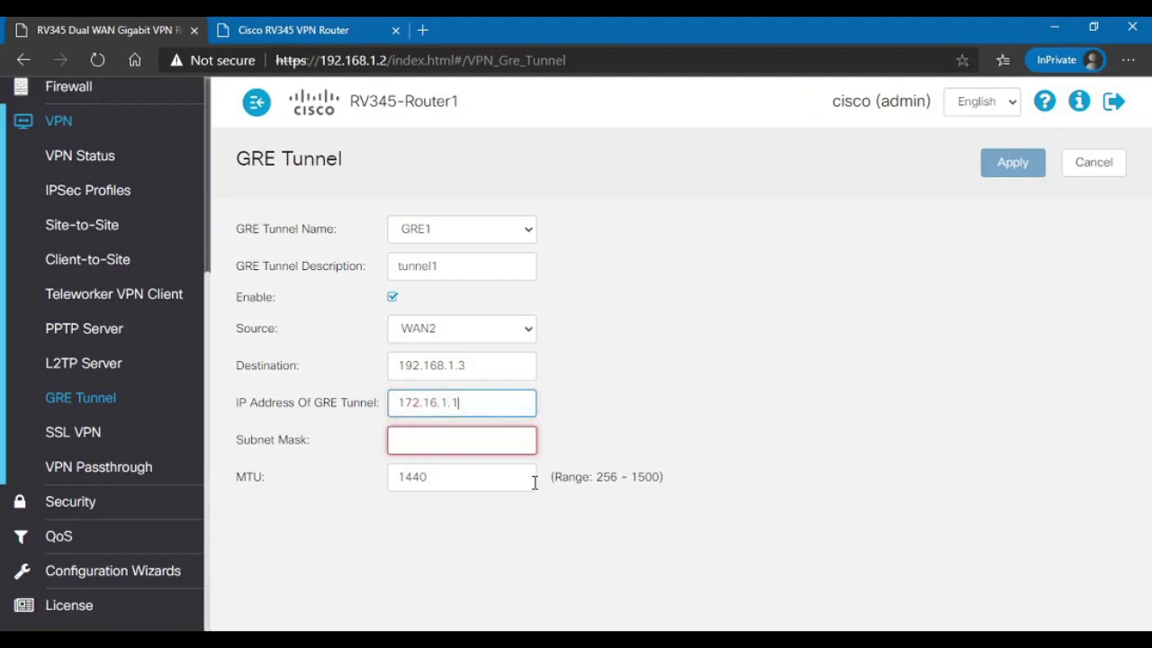
pyautogui.press('Tab')
pyautogui.write('2')
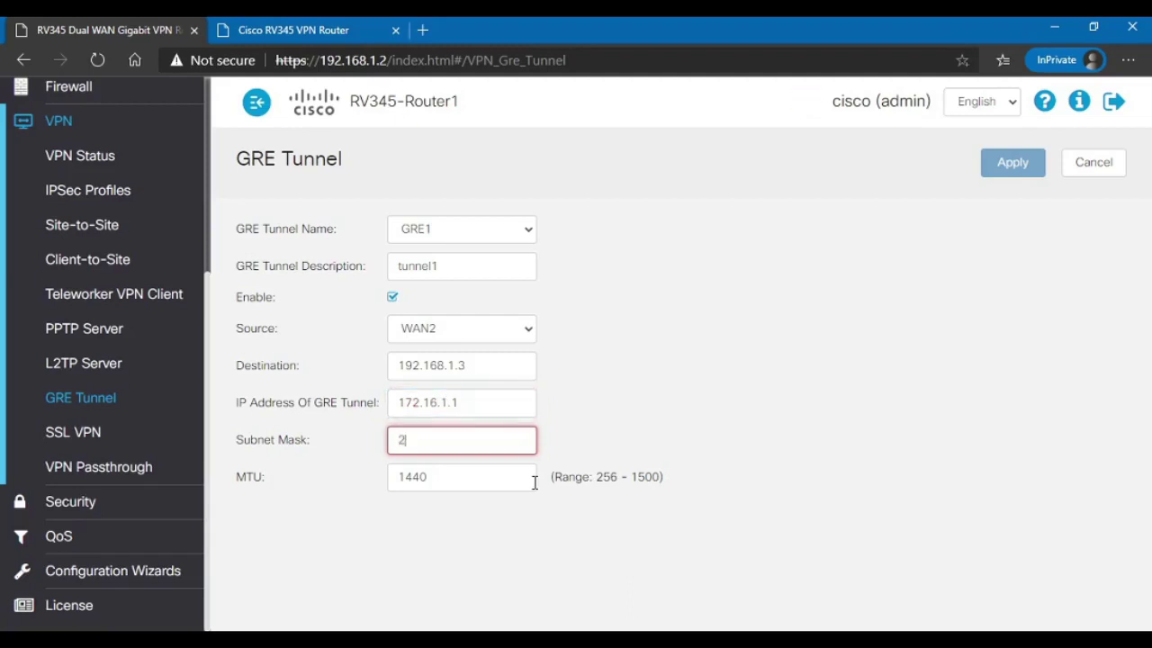
pyautogui.write('55.255.255.0')
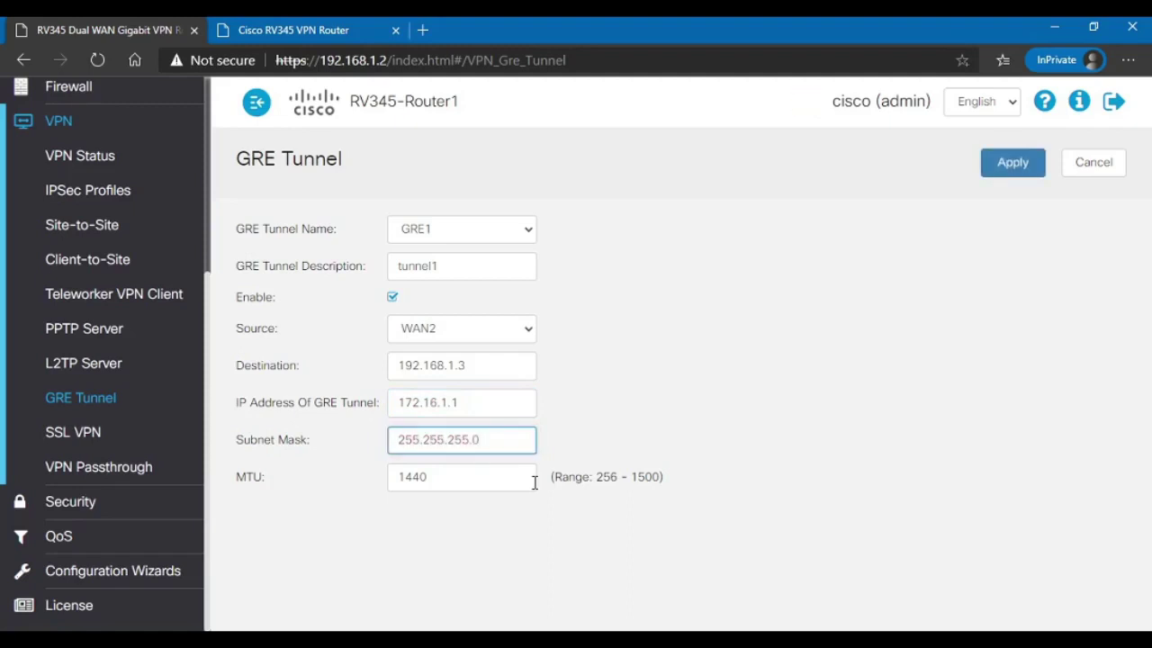
pyautogui.press('Return')
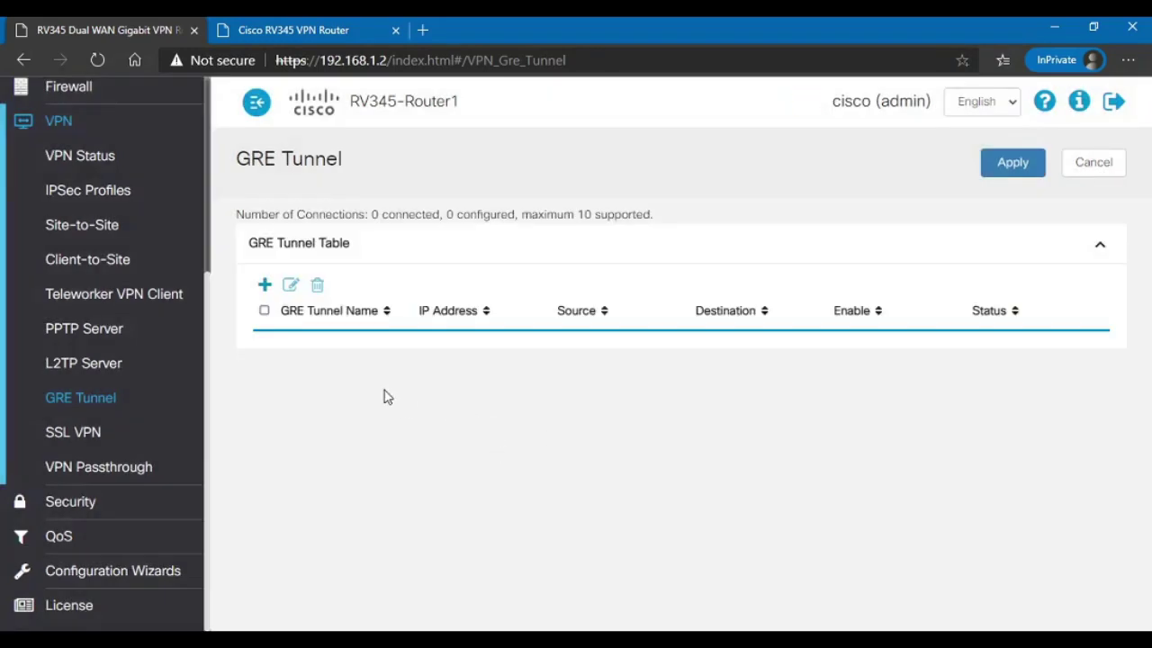
pyautogui.click(63, 402)
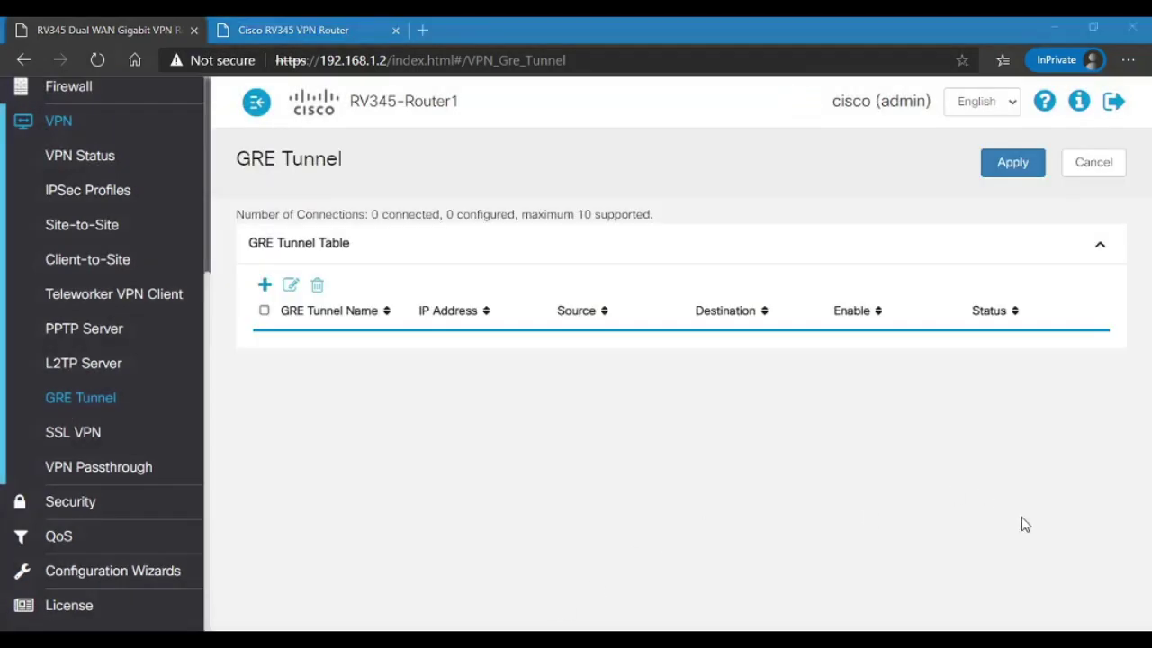
# Step: Open a fresh GRE1 form from the GRE Tunnel Table's add button
pyautogui.click(936, 27)
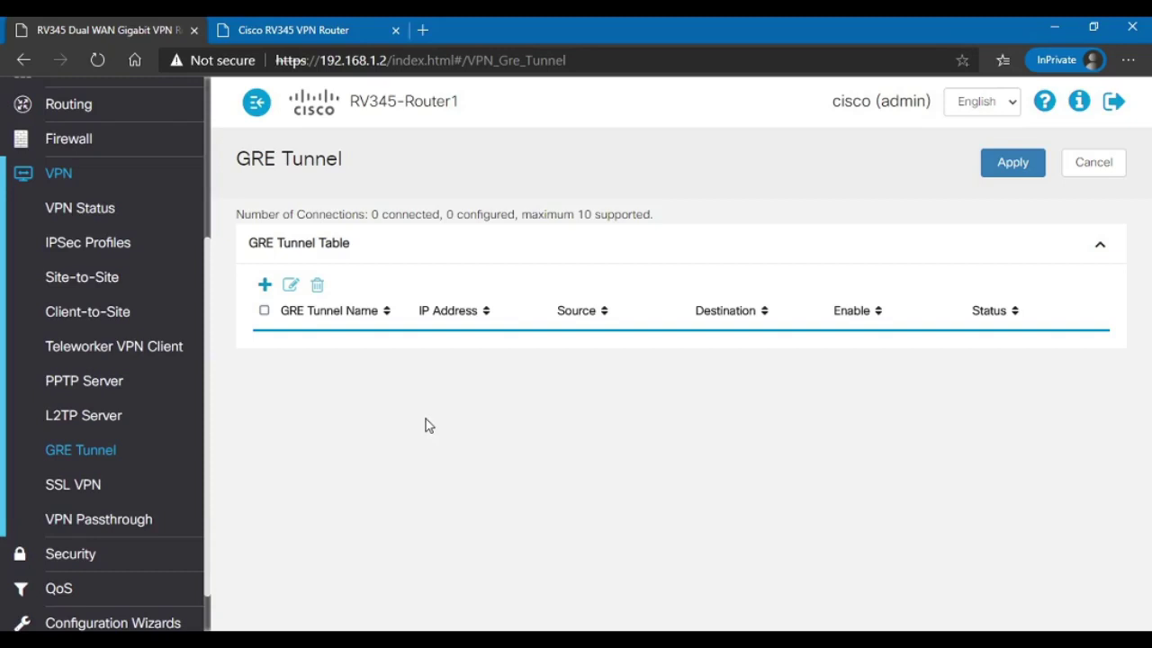
pyautogui.click(263, 284)
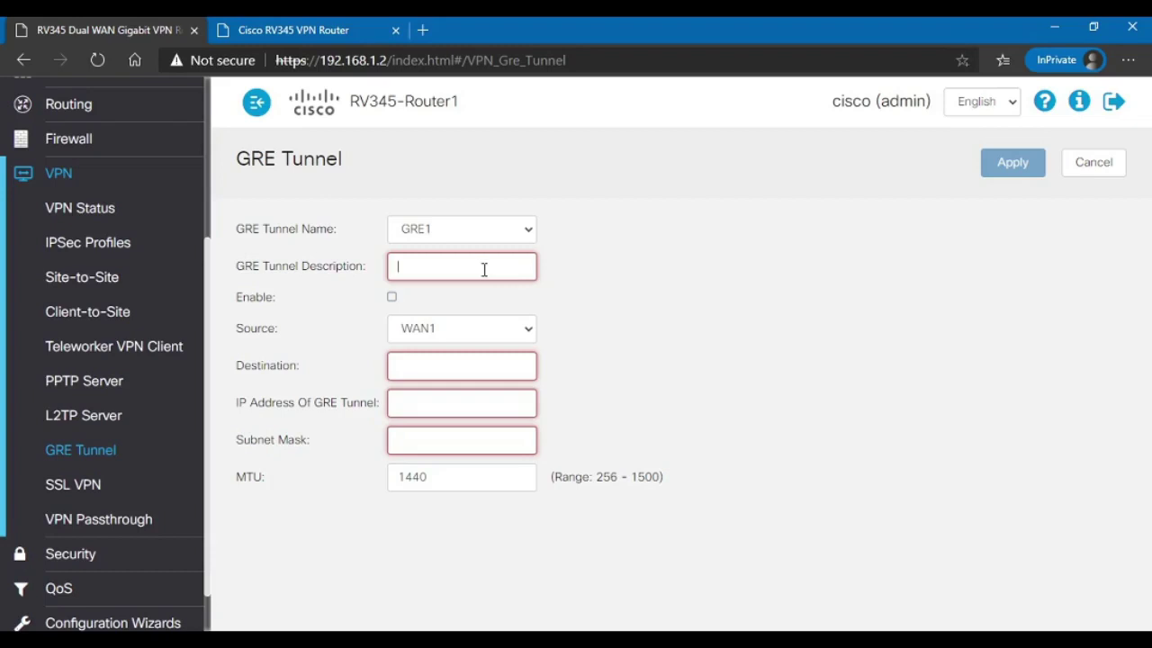
# Step: Describe GRE1 as tunnel1, enable it, source WAN2, destination 192.168.1.3
pyautogui.write('tunnel1')
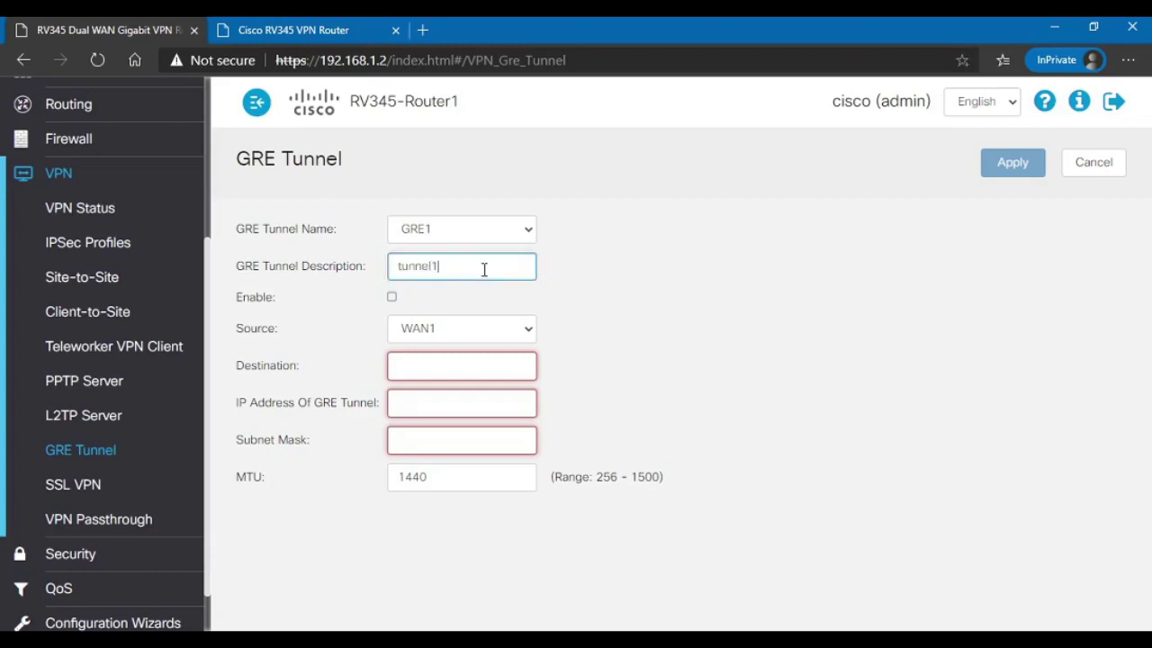
pyautogui.press('Tab')
pyautogui.press('space')
pyautogui.press('Down')
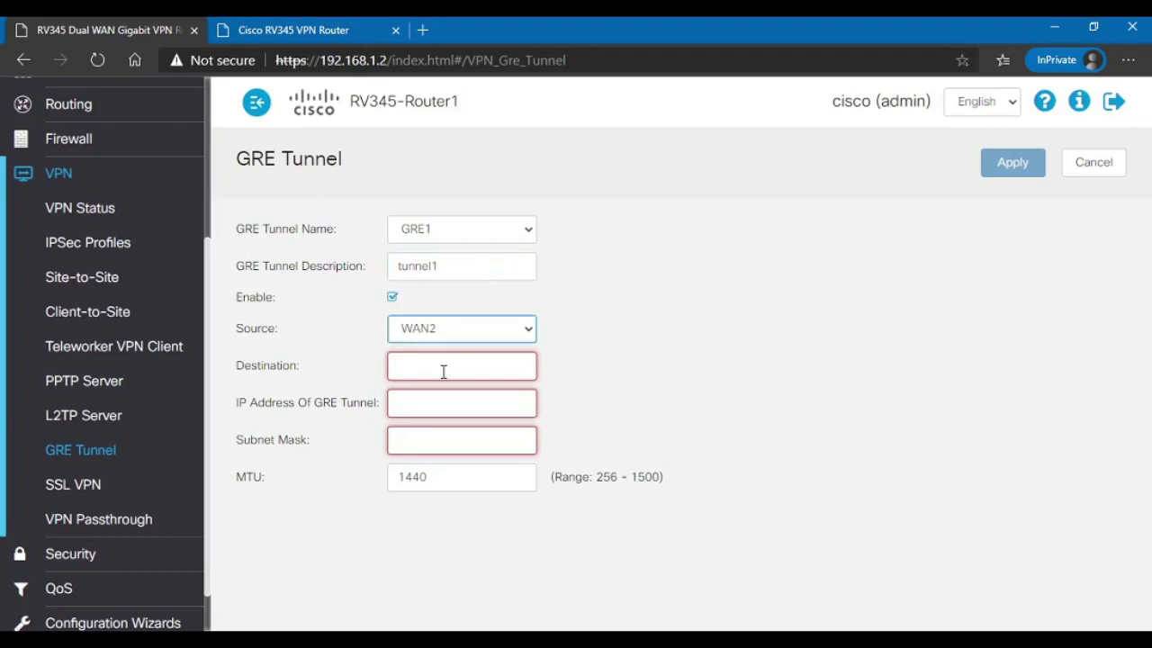
pyautogui.click(484, 368)
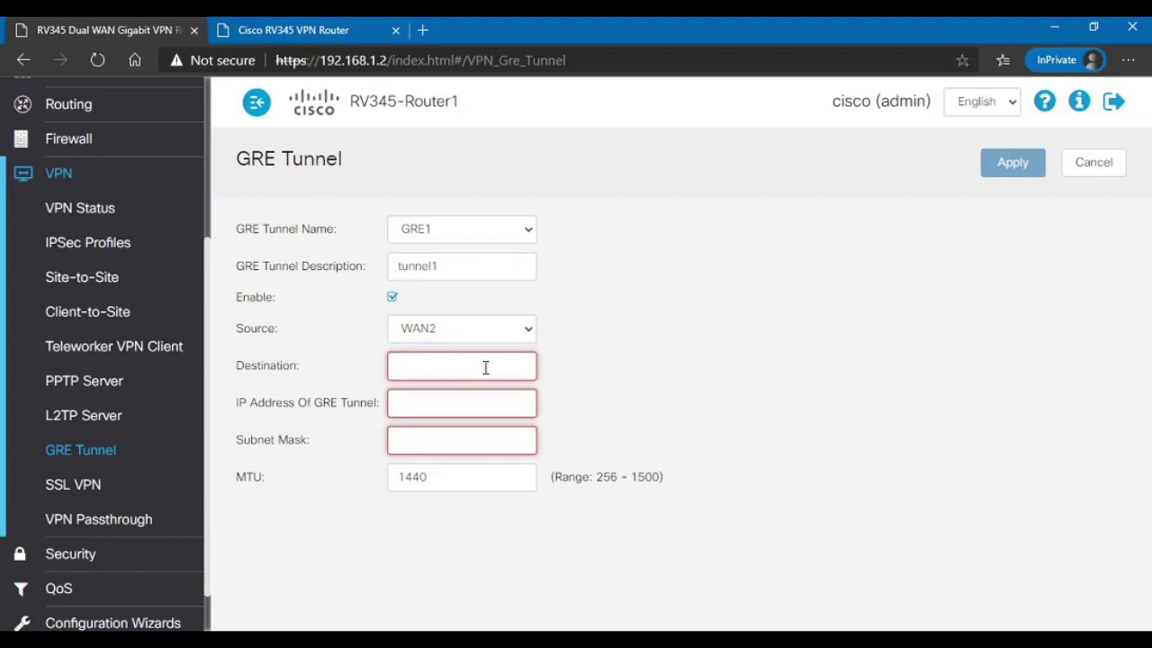
pyautogui.write('192.168')
pyautogui.write('.1.3')
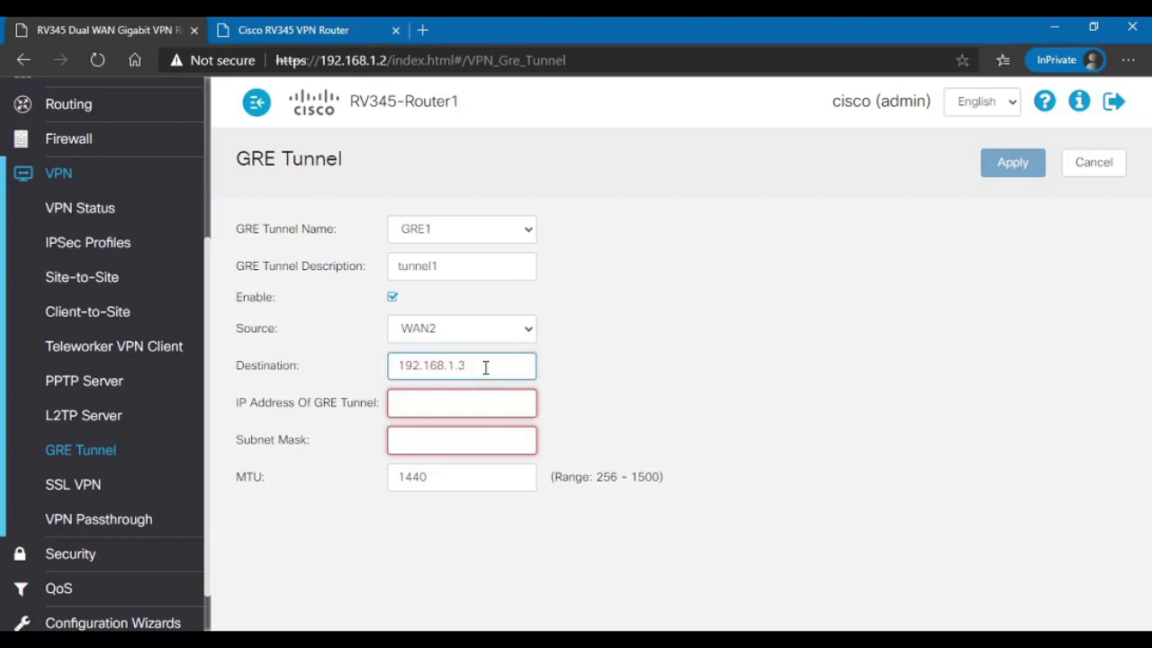
# Step: Give GRE1 tunnel IP 172.16.1.1, mask 255.255.255.0, and apply
pyautogui.press('Tab')
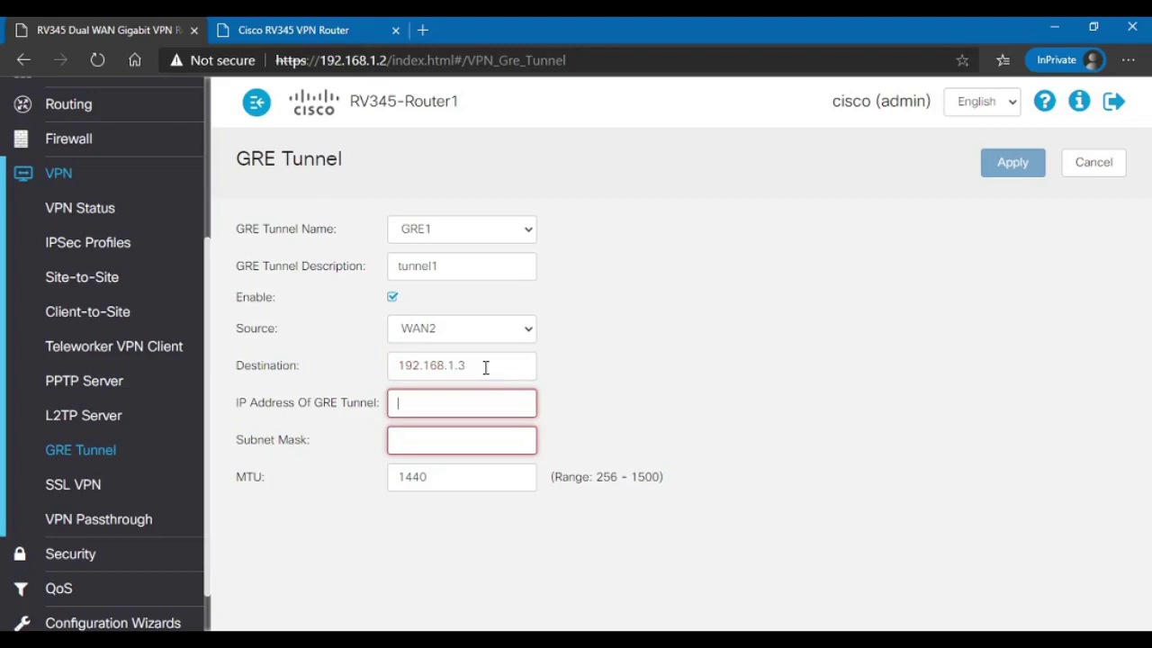
pyautogui.write('172.16')
pyautogui.write('.1.1')
pyautogui.press('Tab')
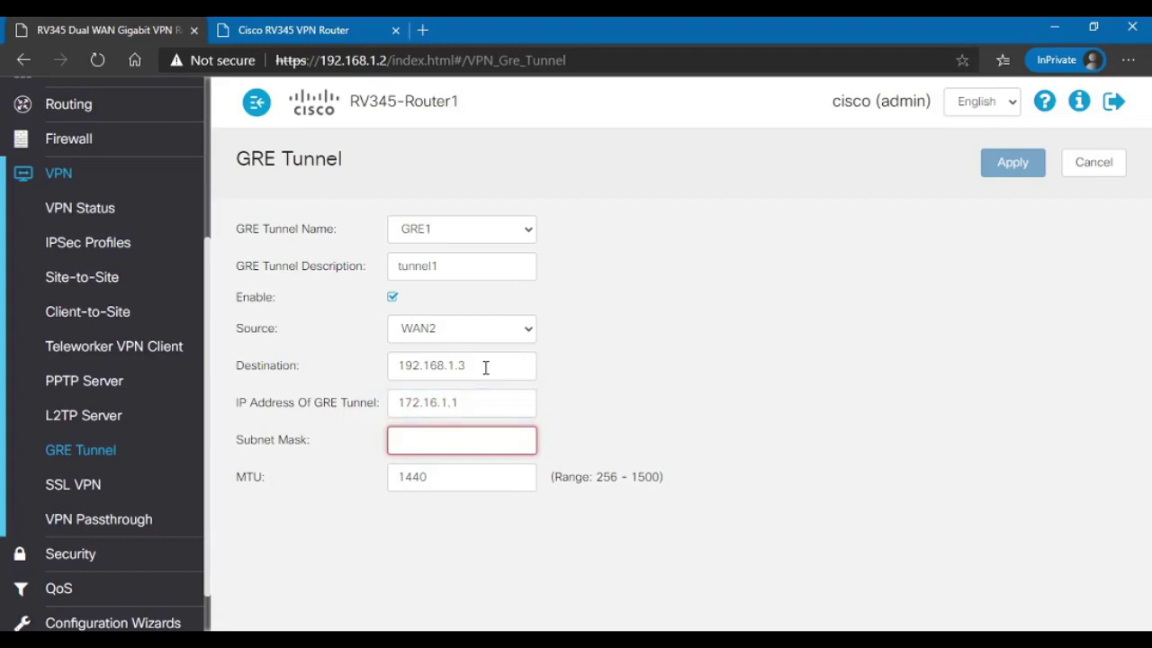
pyautogui.write('255.255.255.0')
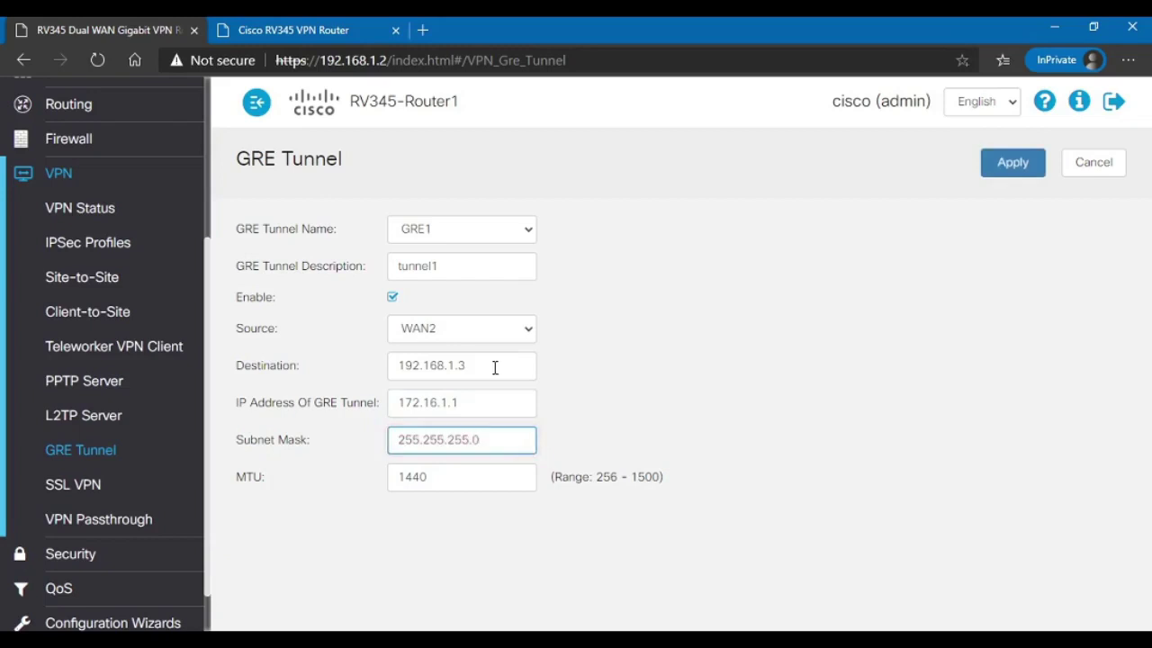
pyautogui.click(1012, 162)
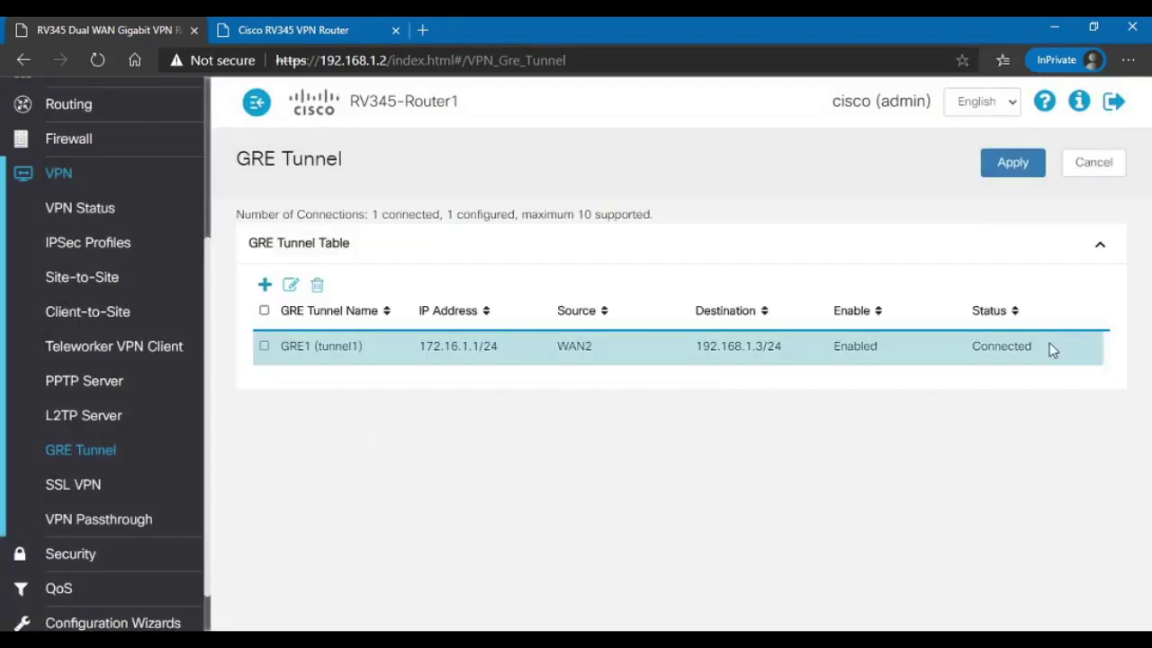
# Step: Highlight GRE1's Enabled and Connected status in the GRE Tunnel Table
pyautogui.moveTo(1049, 350); pyautogui.dragTo(971, 347)
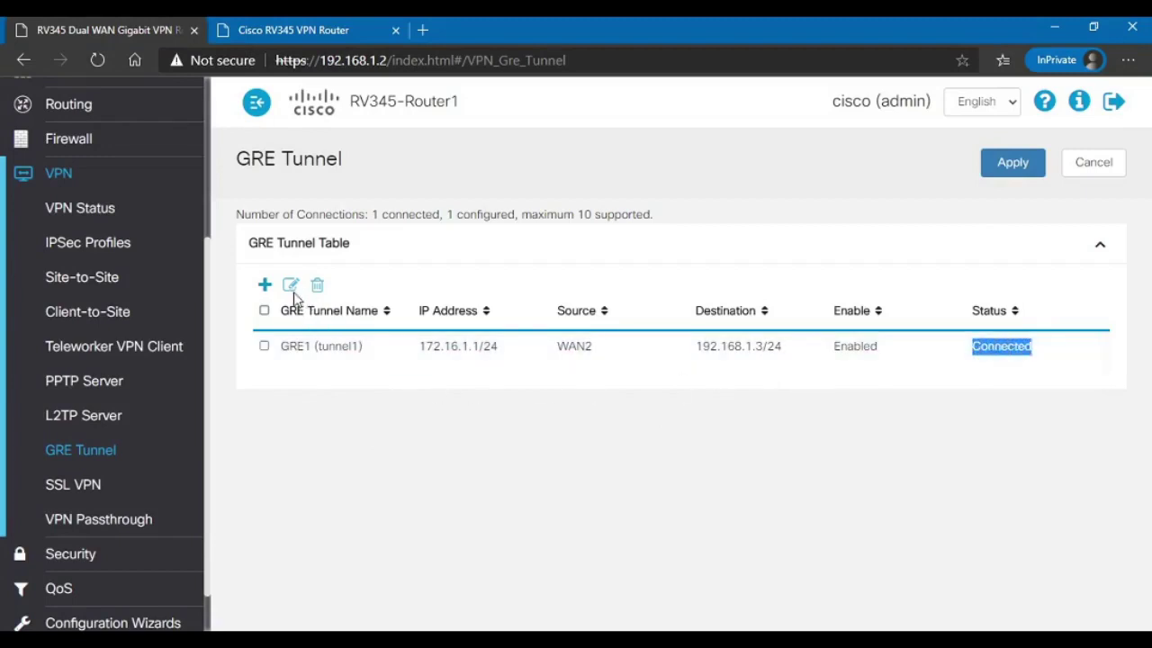
pyautogui.click(265, 310)
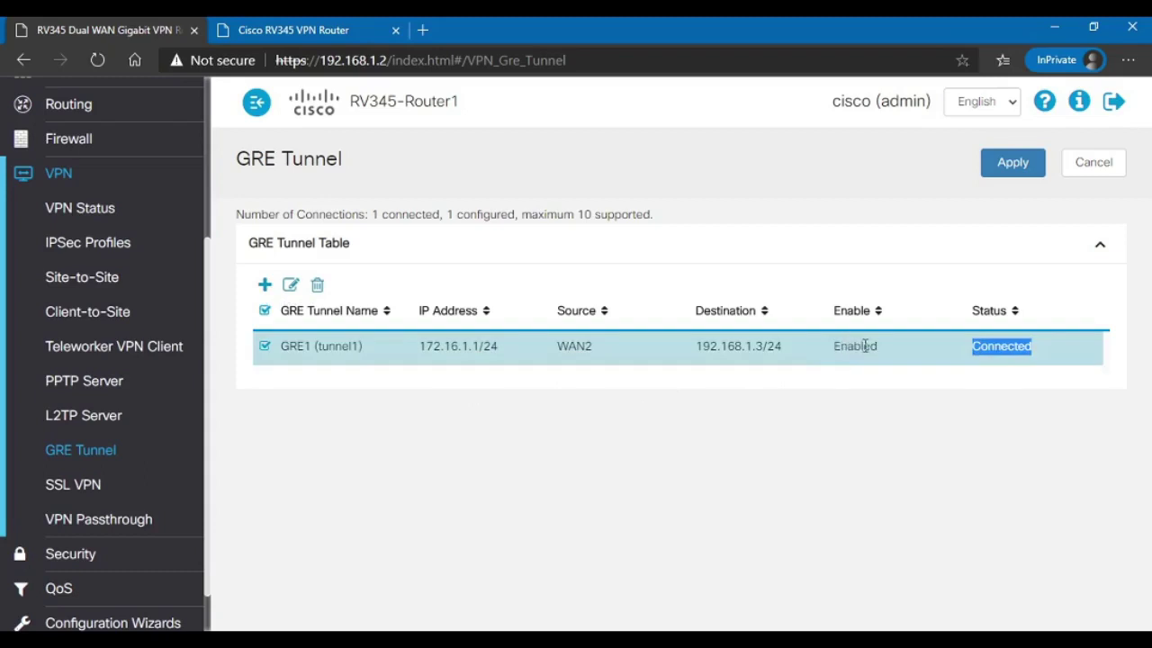
pyautogui.moveTo(878, 346); pyautogui.dragTo(833, 358)
pyautogui.click(1028, 347)
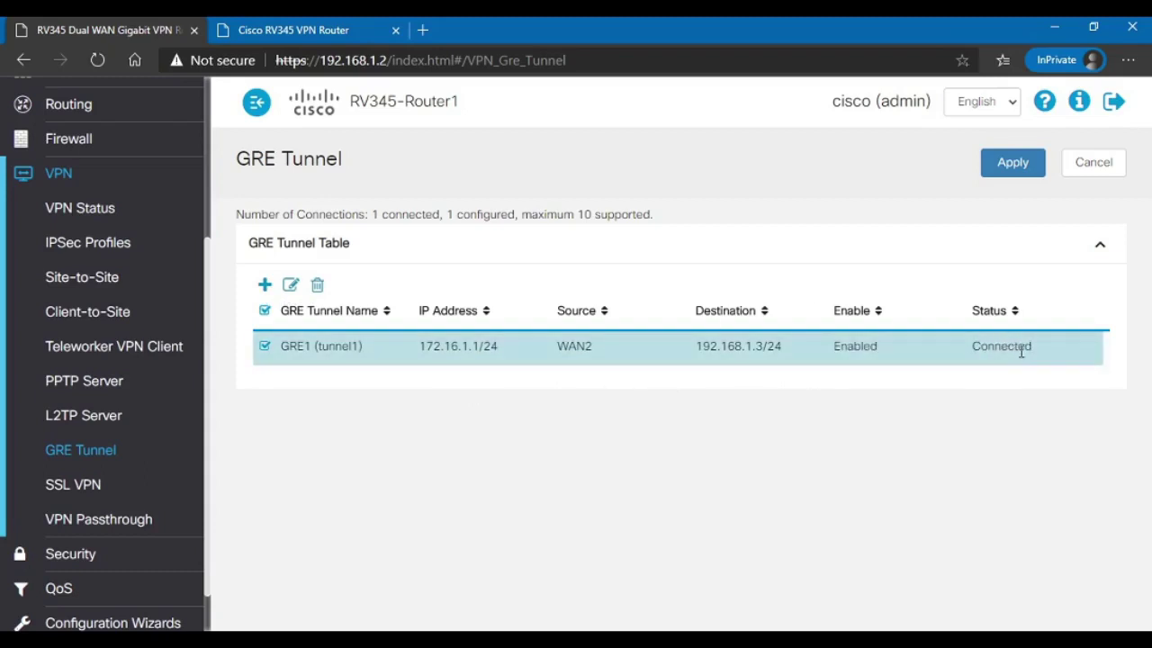
pyautogui.moveTo(1015, 347); pyautogui.dragTo(963, 384)
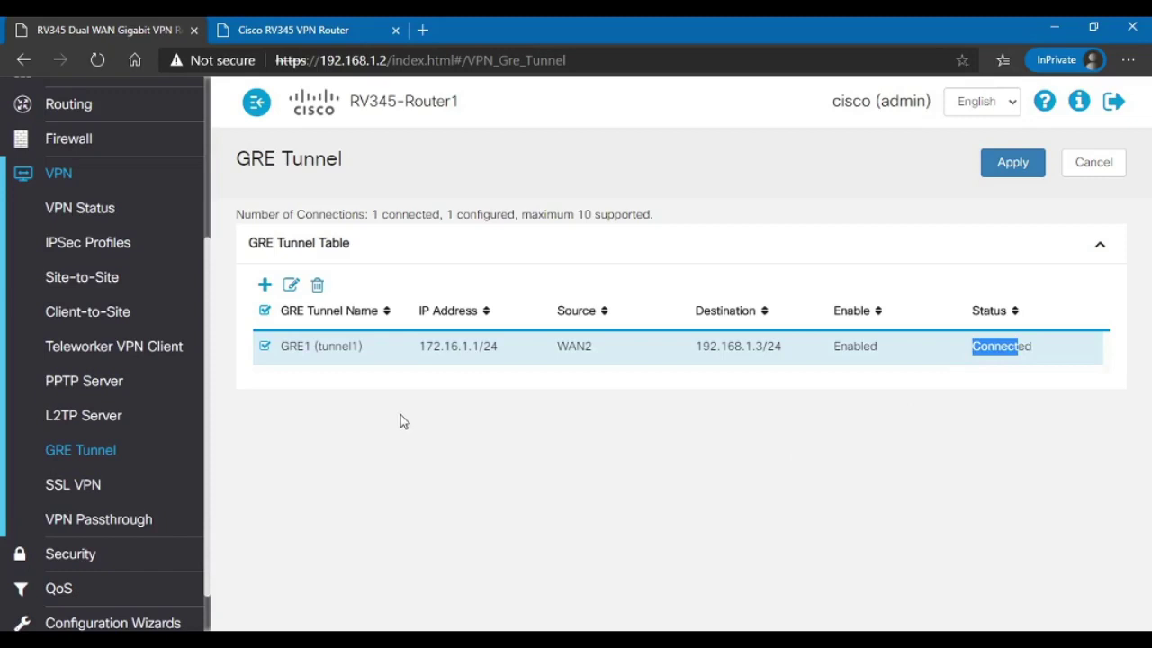
# Step: Sign in to the second router at 192.168.1.3 with the admin credentials
pyautogui.click(302, 36)
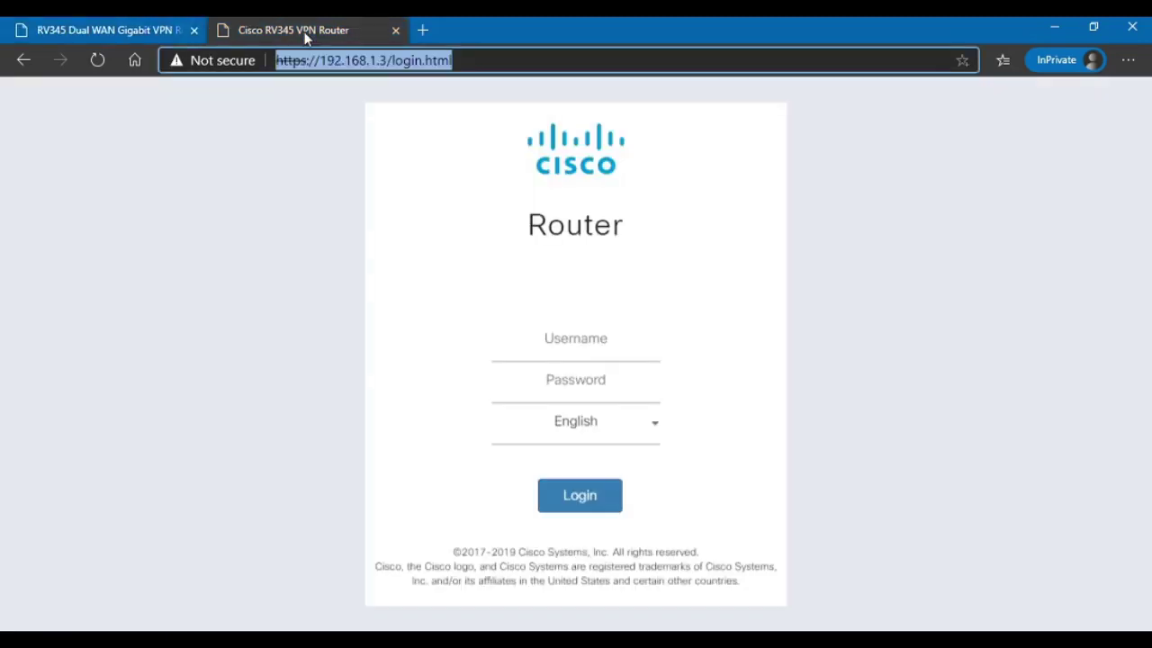
pyautogui.click(604, 342)
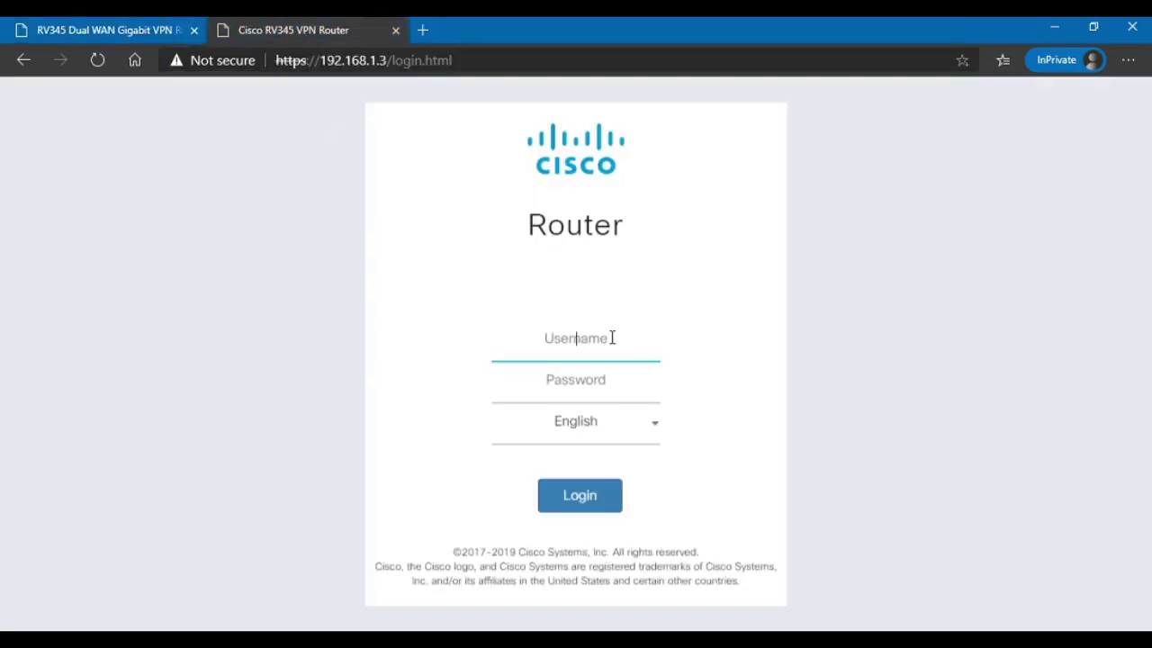
pyautogui.write('cisco')
pyautogui.press('Tab')
pyautogui.write('************')
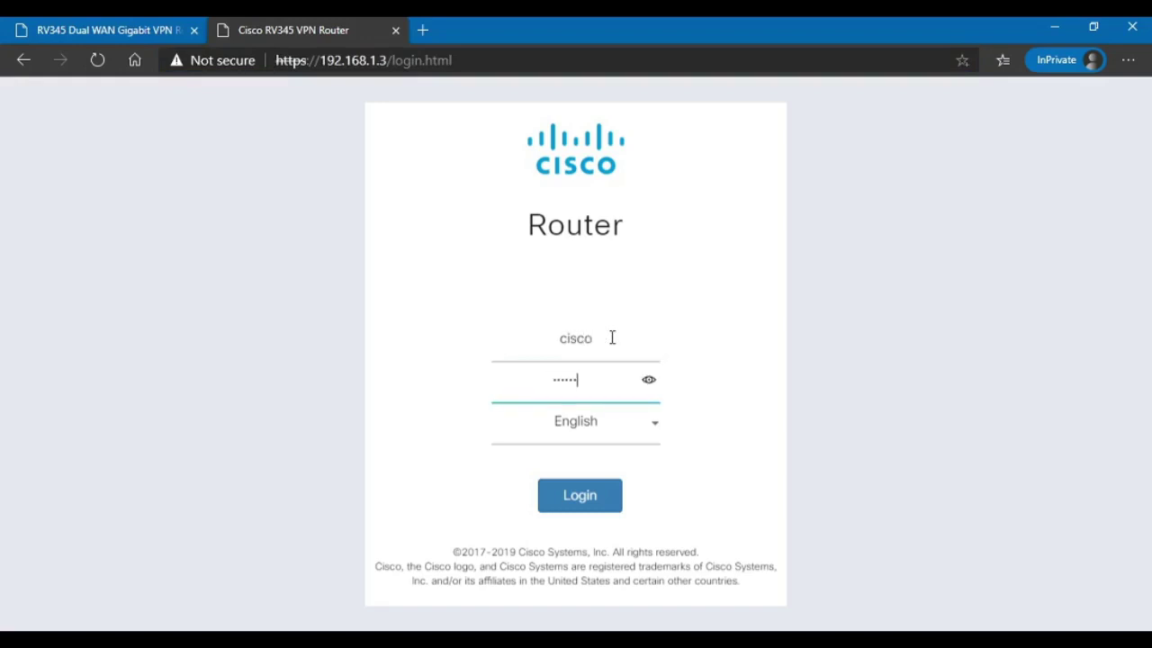
pyautogui.press('Return')
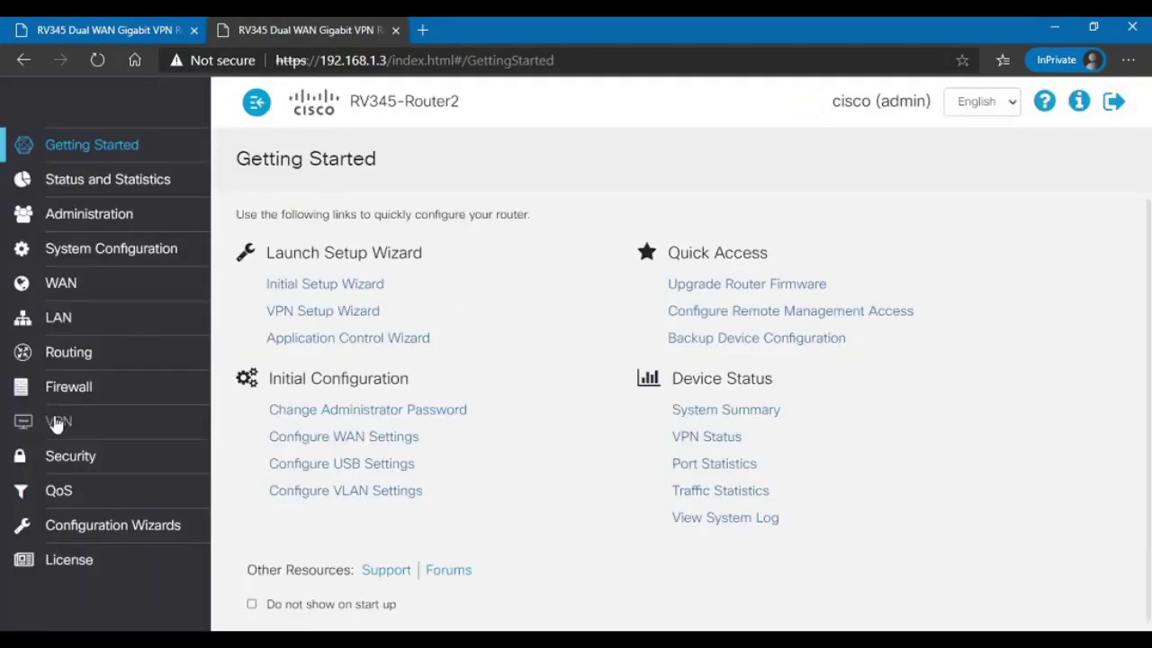
# Step: Go to Router2's VPN > GRE Tunnel page
pyautogui.click(54, 420)
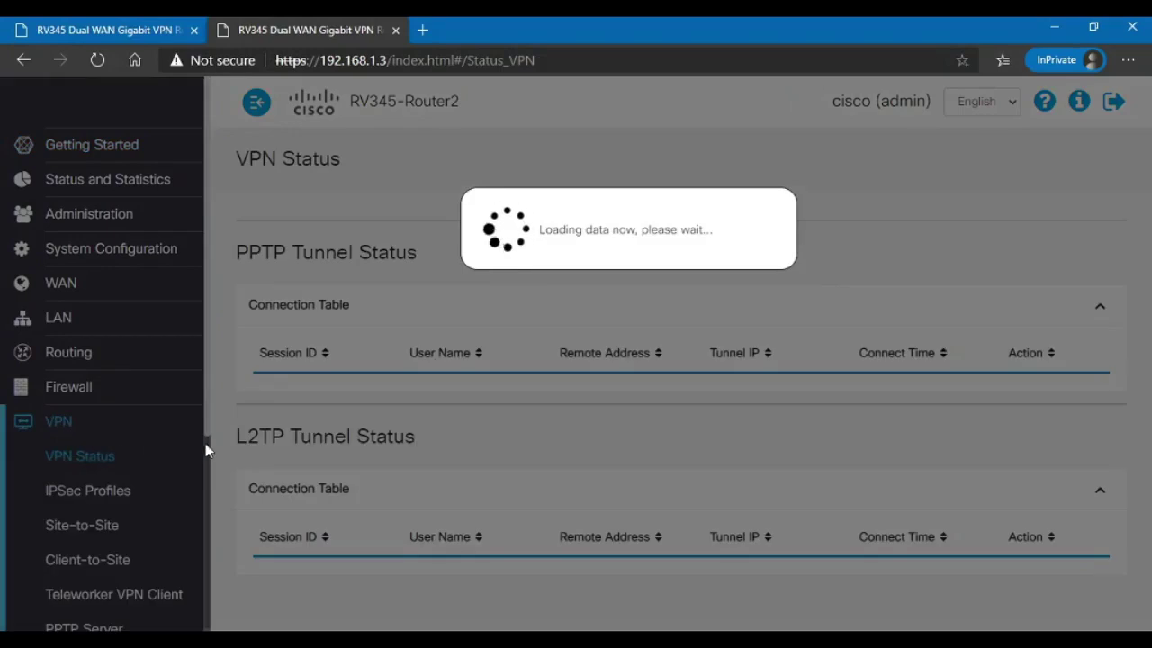
pyautogui.scroll(-3, 90, 540)
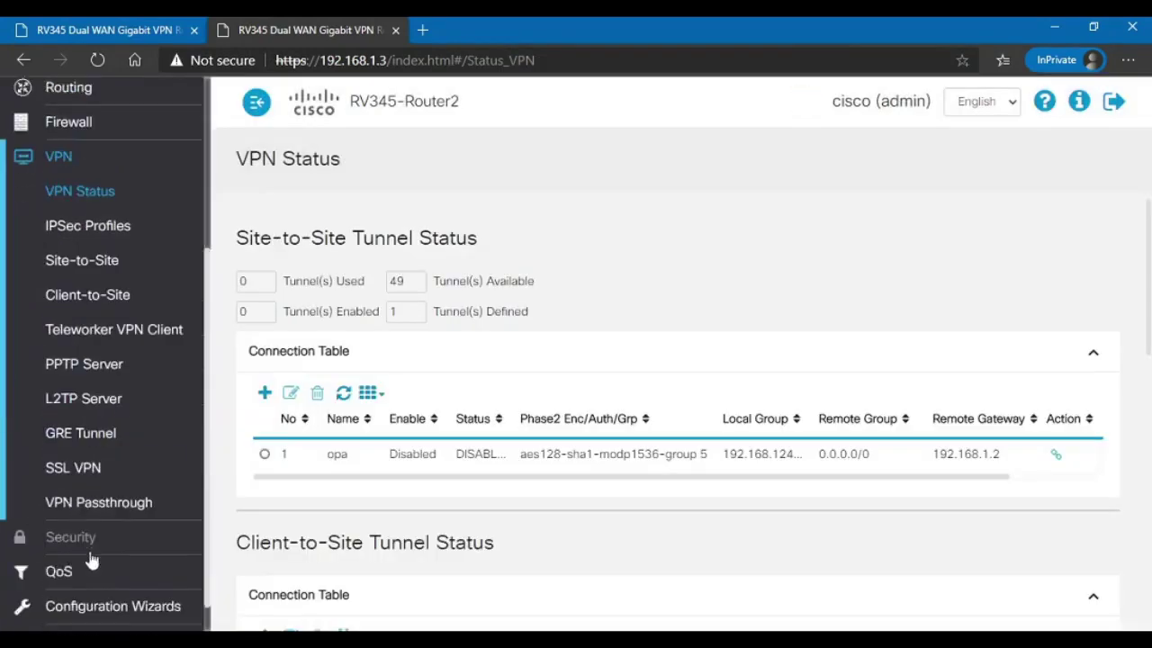
pyautogui.click(81, 398)
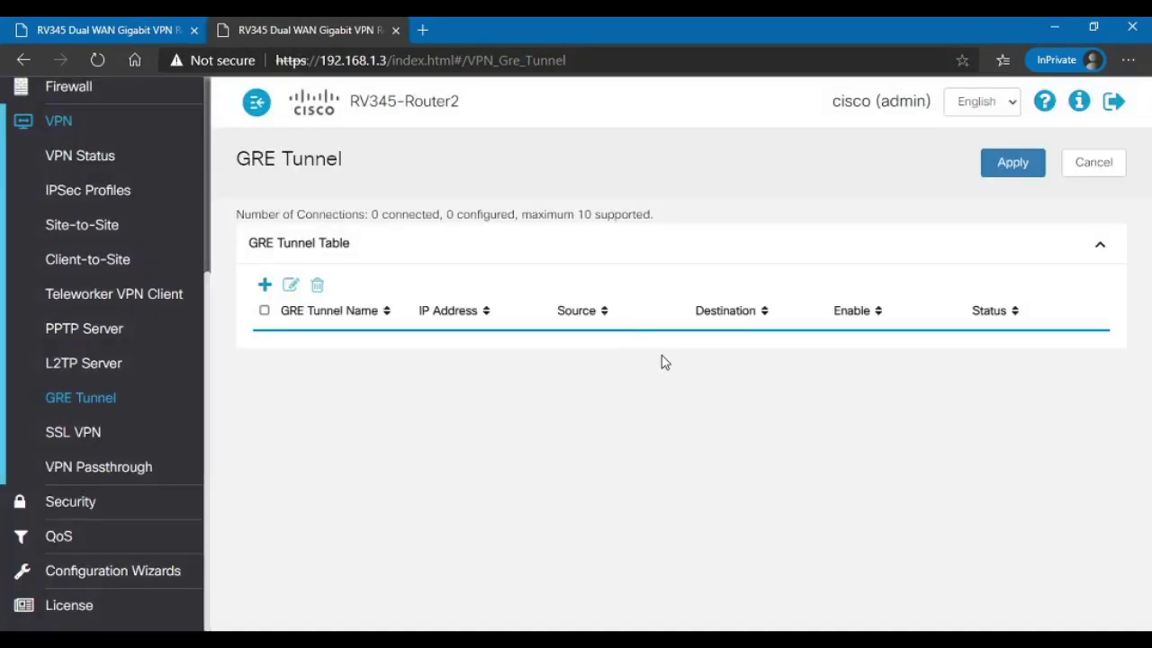
# Step: Add Router2's GRE1 as tunnel1, enabled, source WAN2, destination 192.168.1.2
pyautogui.click(264, 286)
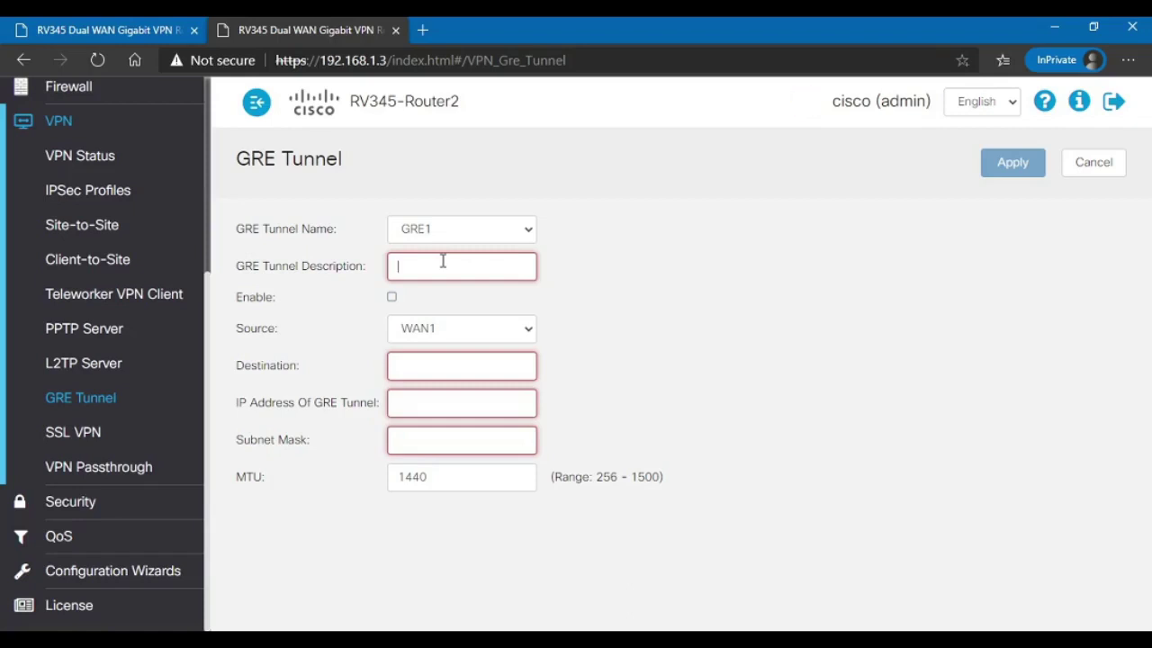
pyautogui.write('tun')
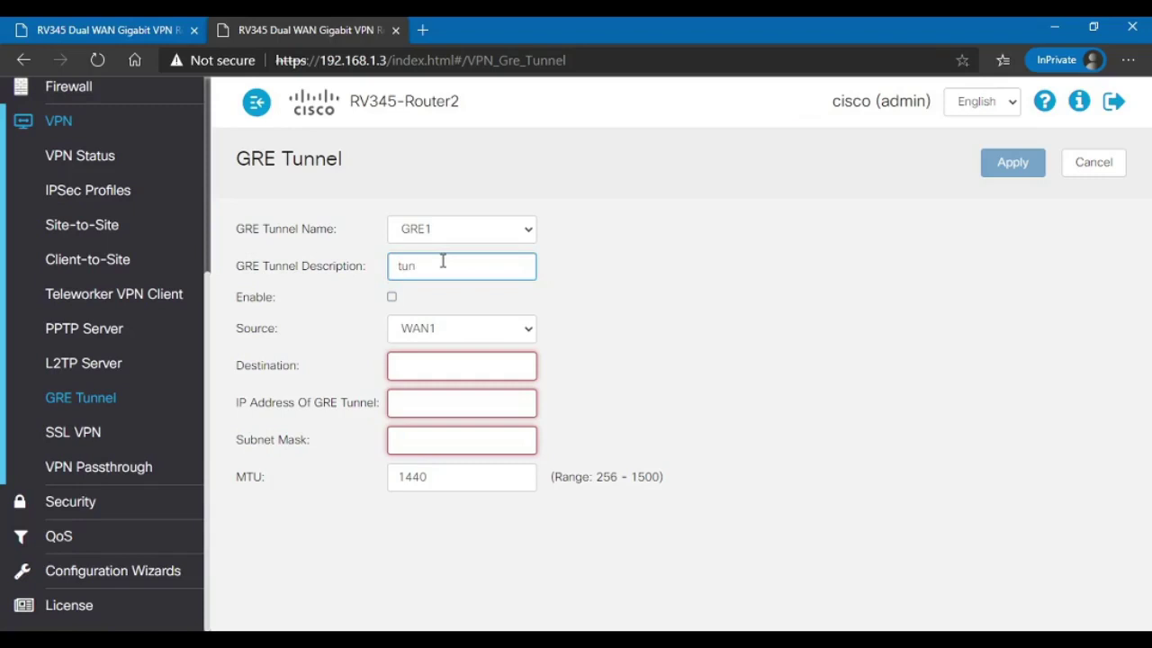
pyautogui.write('nel1')
pyautogui.press('Tab')
pyautogui.press('space')
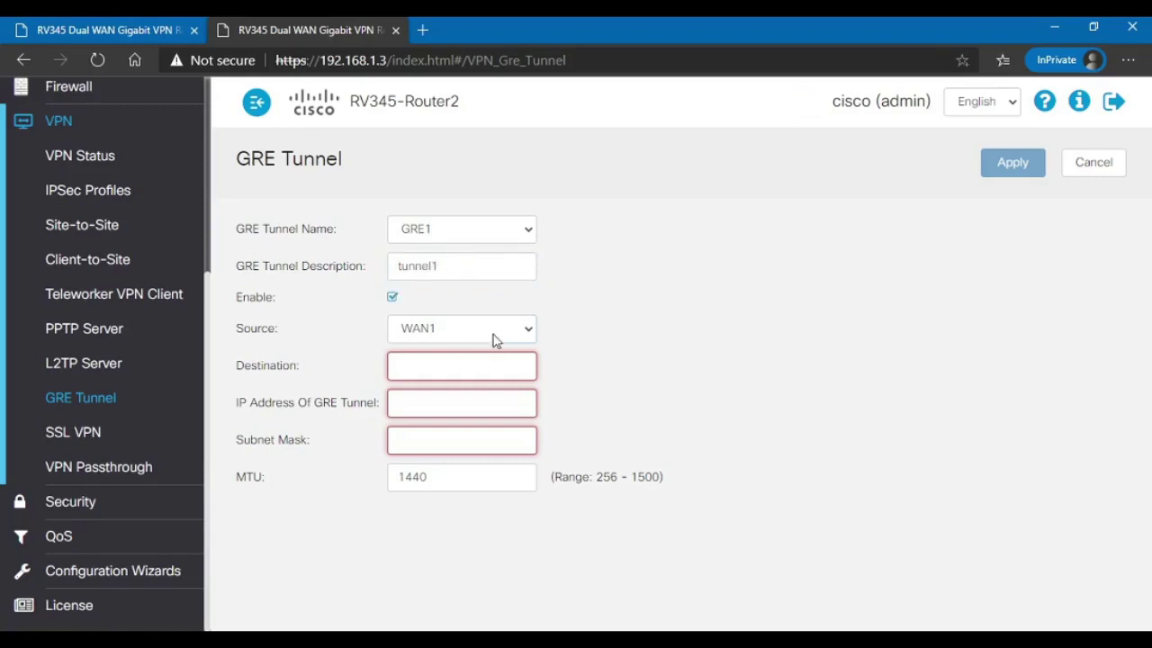
pyautogui.press('Tab')
pyautogui.press('Down')
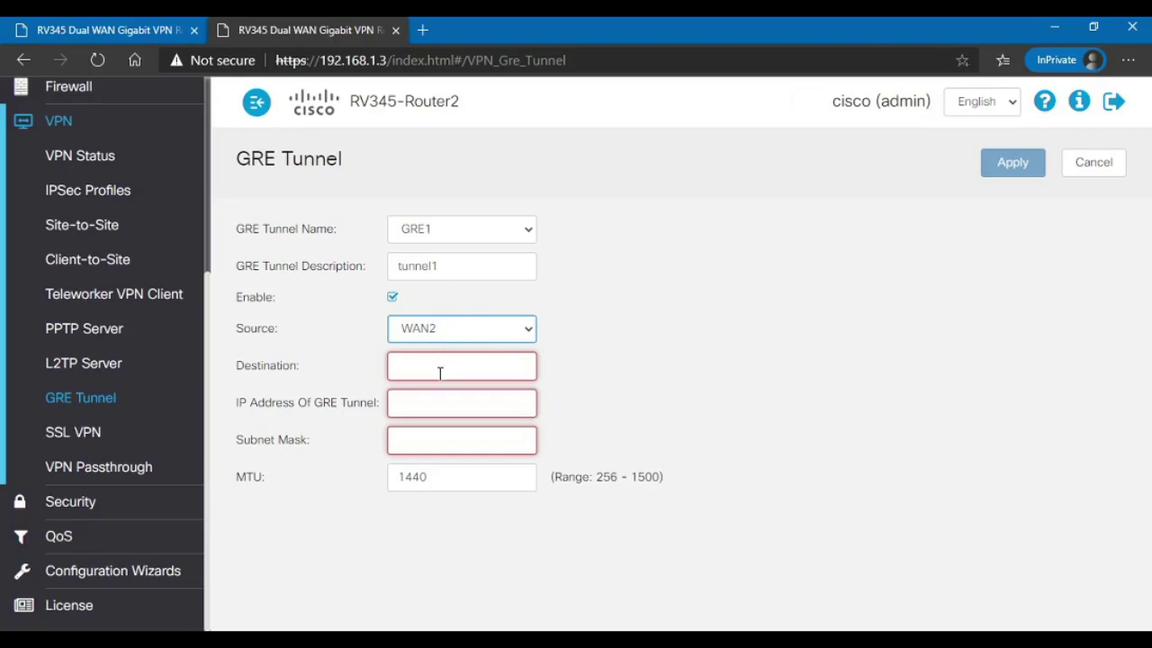
pyautogui.click(432, 369)
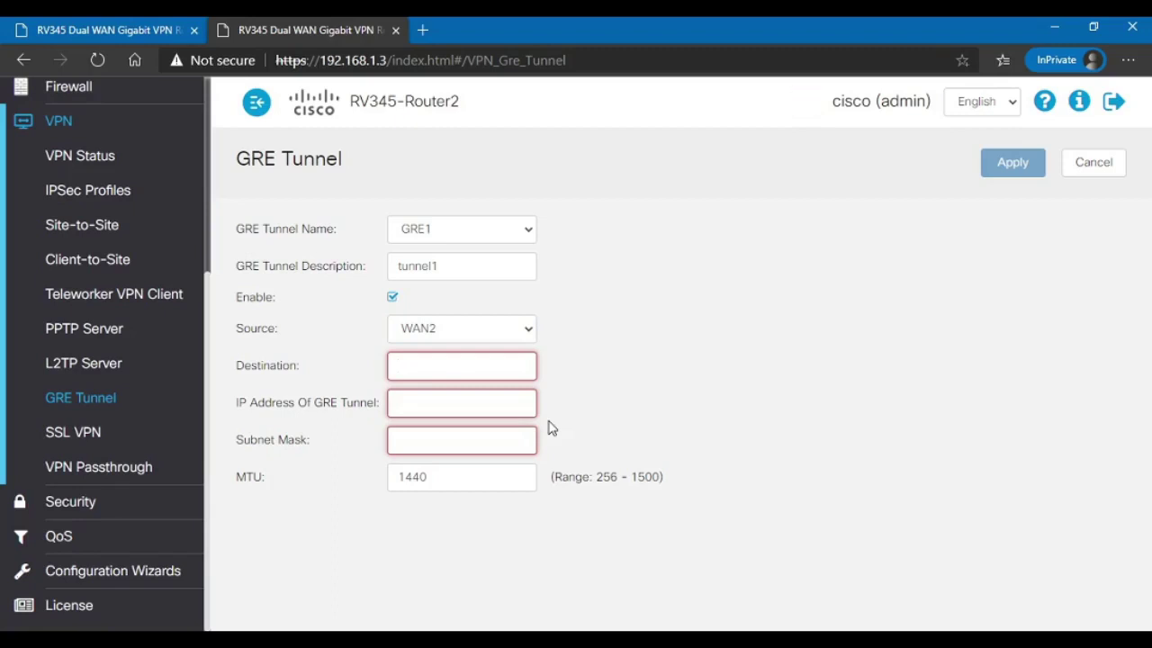
pyautogui.write('192.168.1.2')
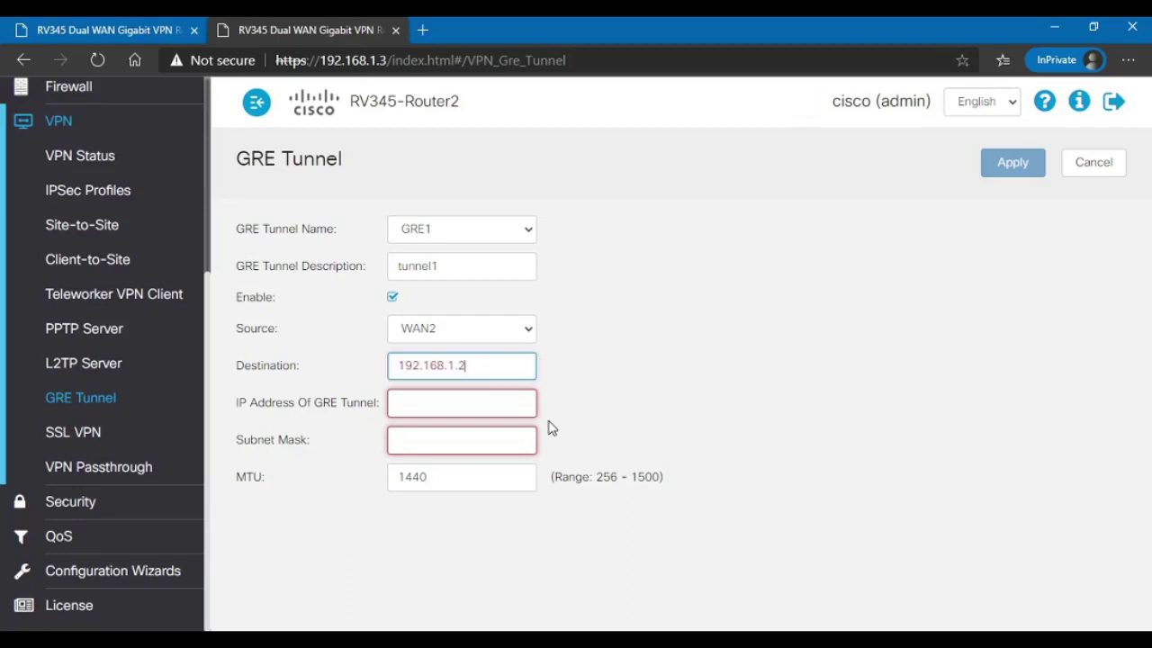
# Step: Enter GRE1 tunnel IP 172.16.1.2 with subnet mask 255.255.255.0
pyautogui.press('Tab')
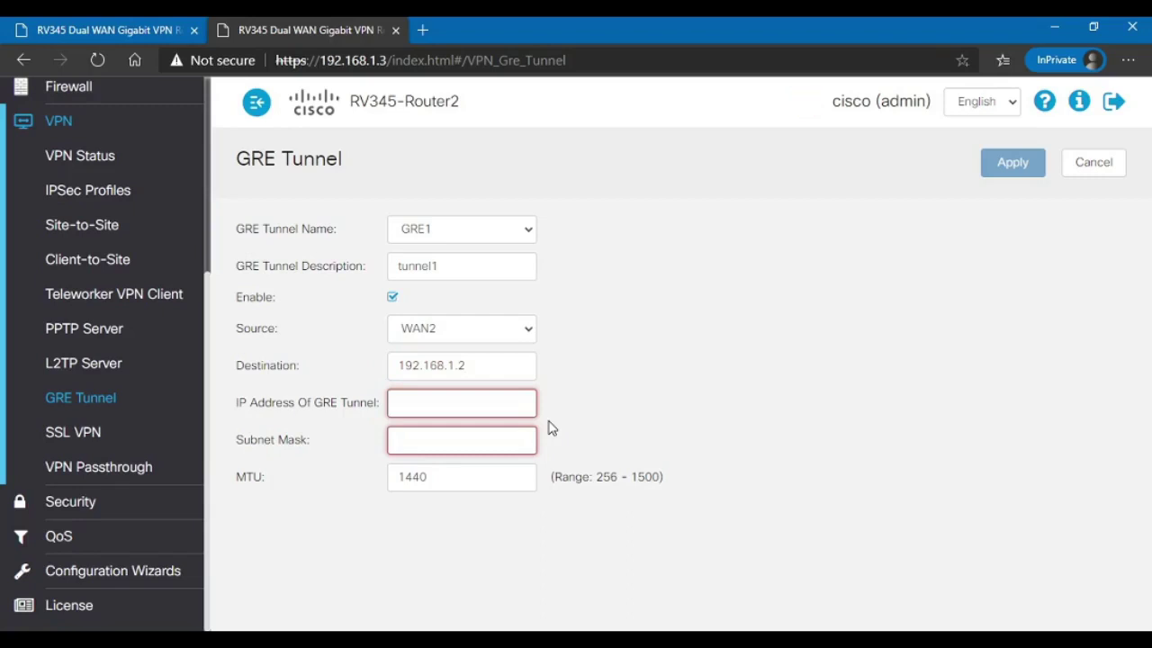
pyautogui.write('2.16.1.2')
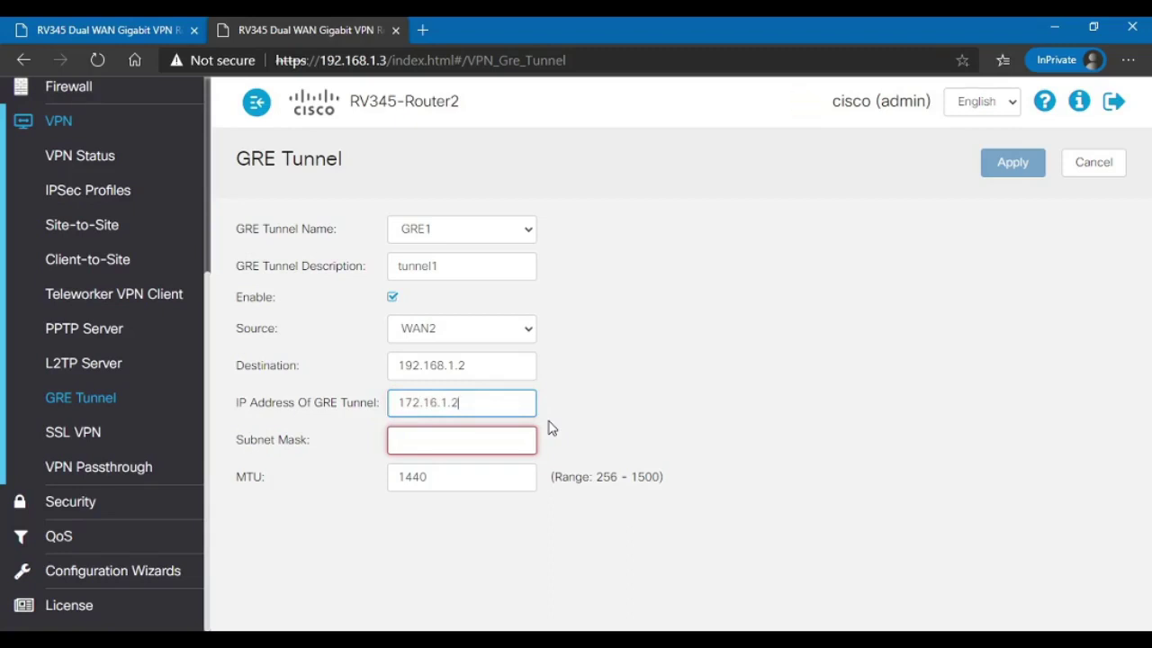
pyautogui.press('Tab')
pyautogui.write('2')
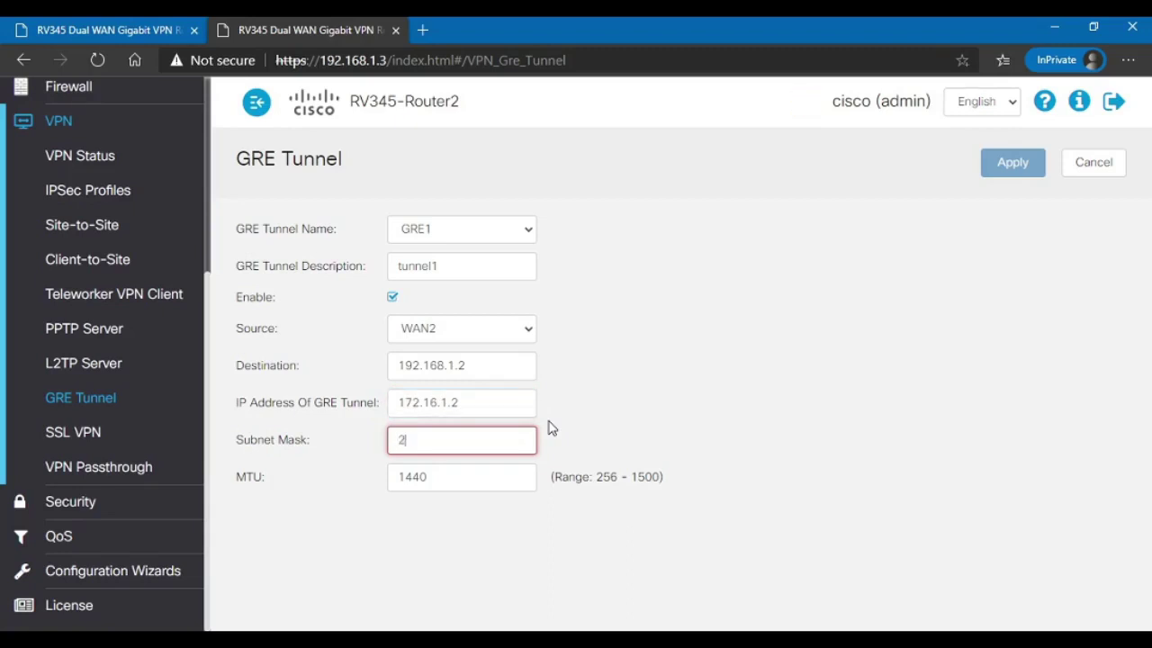
pyautogui.write('55.255.255.0')
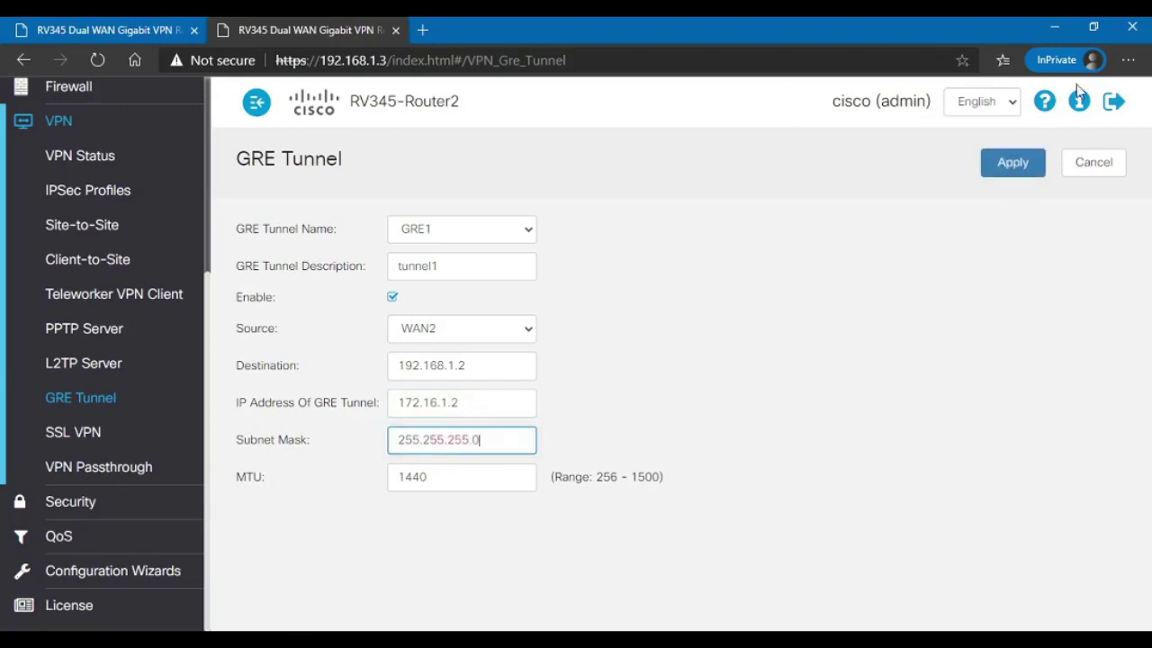
# Step: Apply Router2's GRE1 settings and confirm tunnel1 at 172.16.1.2/24 is Enabled and Connected
pyautogui.click(1012, 169)
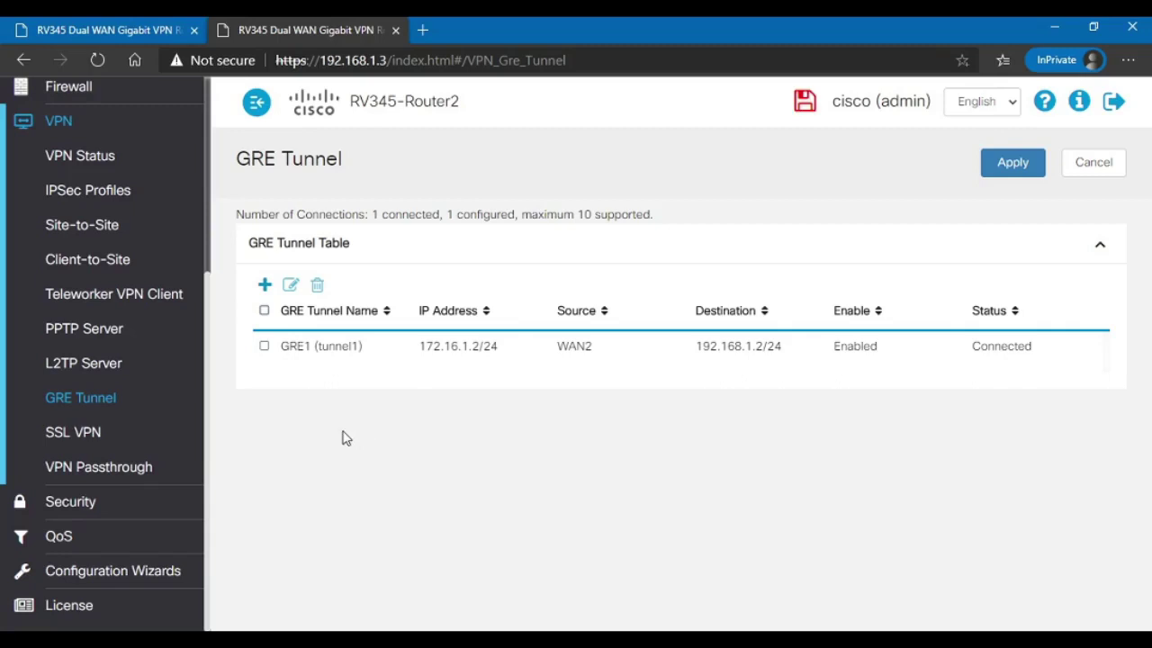
pyautogui.scroll(3, 69, 435)
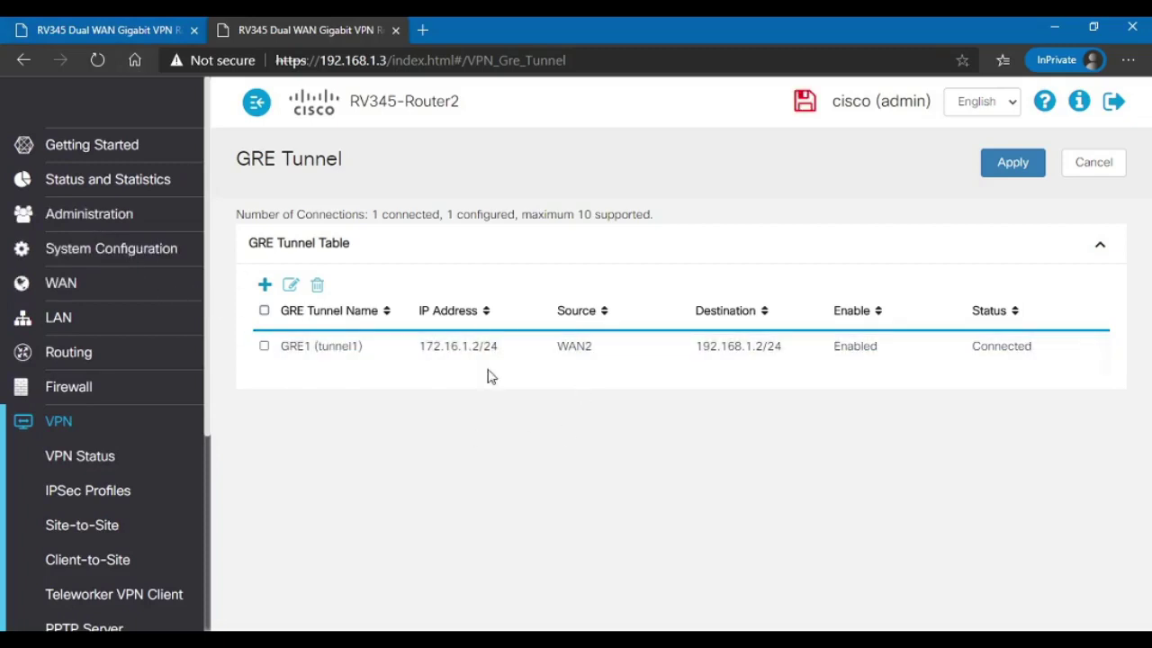
pyautogui.moveTo(420, 346); pyautogui.dragTo(479, 346)
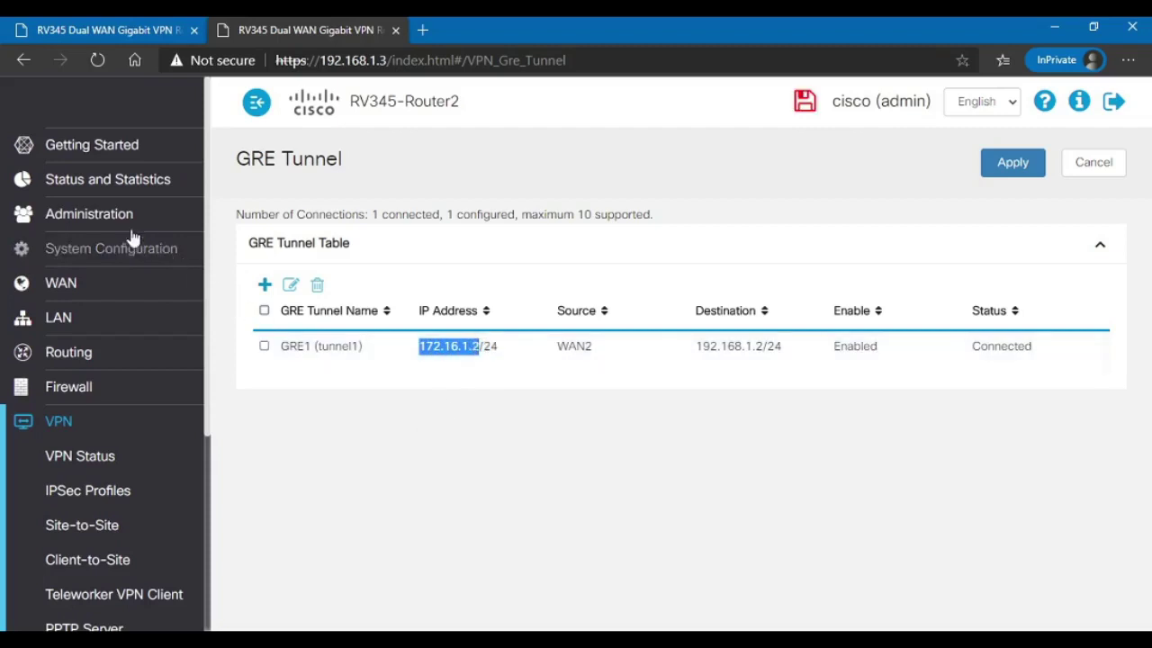
# Step: On Router2's Administration > Diagnostic page, enter 172.16.1.1 as the ping address
pyautogui.click(89, 214)
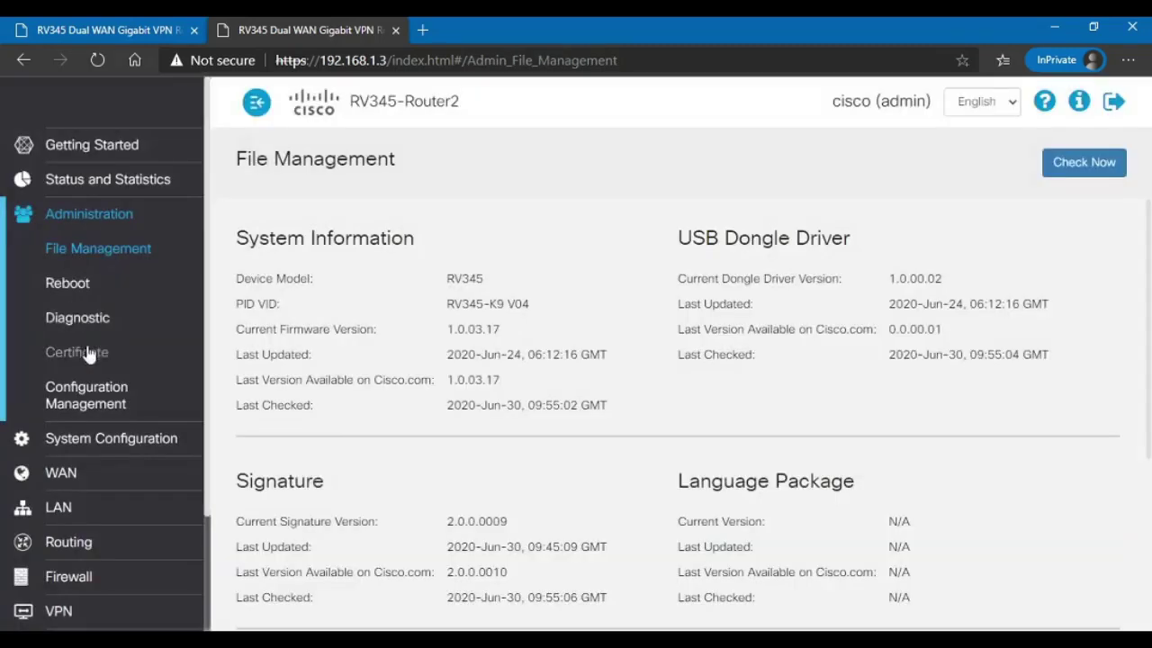
pyautogui.click(93, 315)
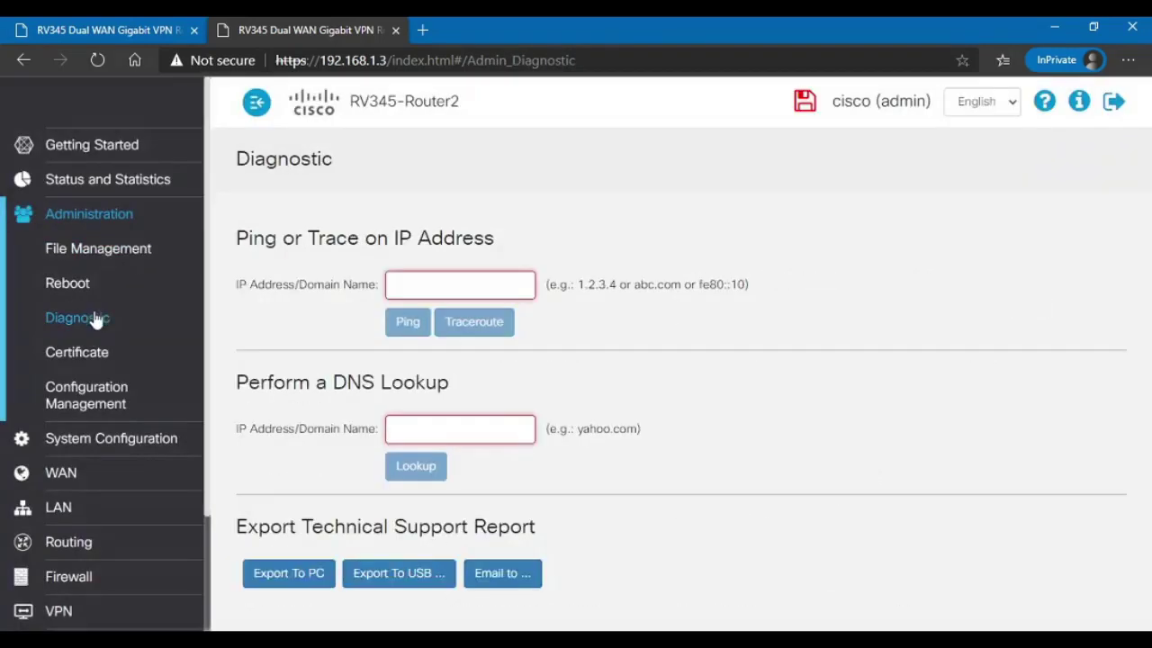
pyautogui.click(419, 282)
pyautogui.write('172.')
pyautogui.moveTo(459, 102); pyautogui.dragTo(405, 113)
pyautogui.click(505, 125)
pyautogui.click(451, 282)
pyautogui.write('16.1.1')
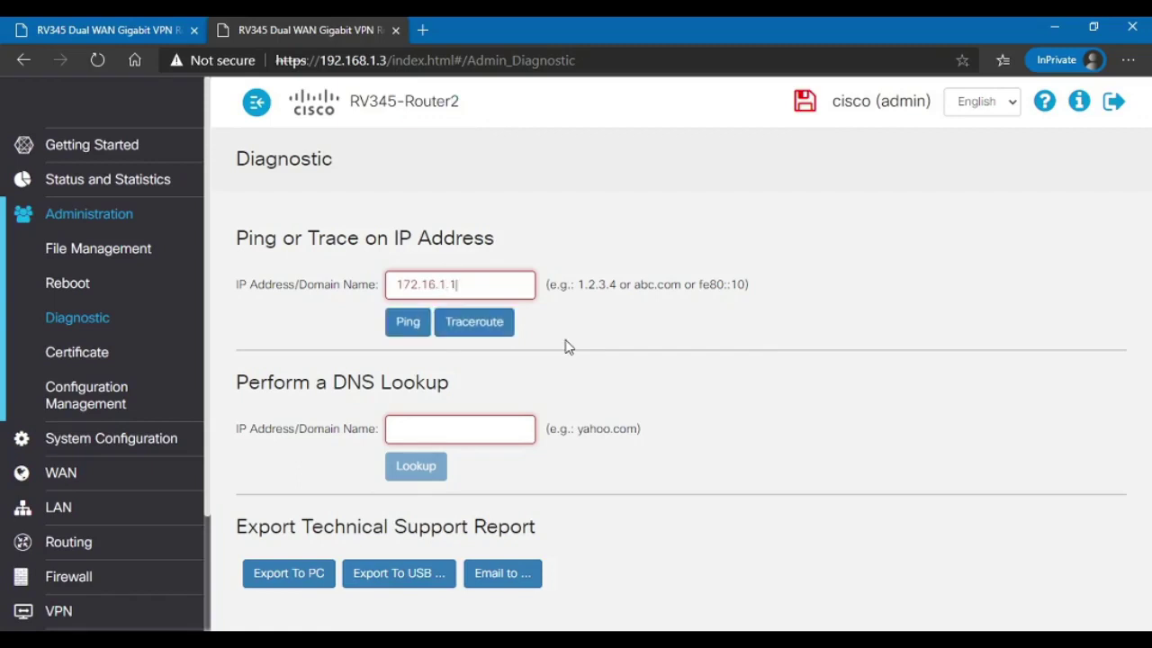
# Step: Check on Router1's GRE tunnel page that its tunnel address is 172.16.1.1
pyautogui.click(92, 30)
pyautogui.doubleClick(469, 346)
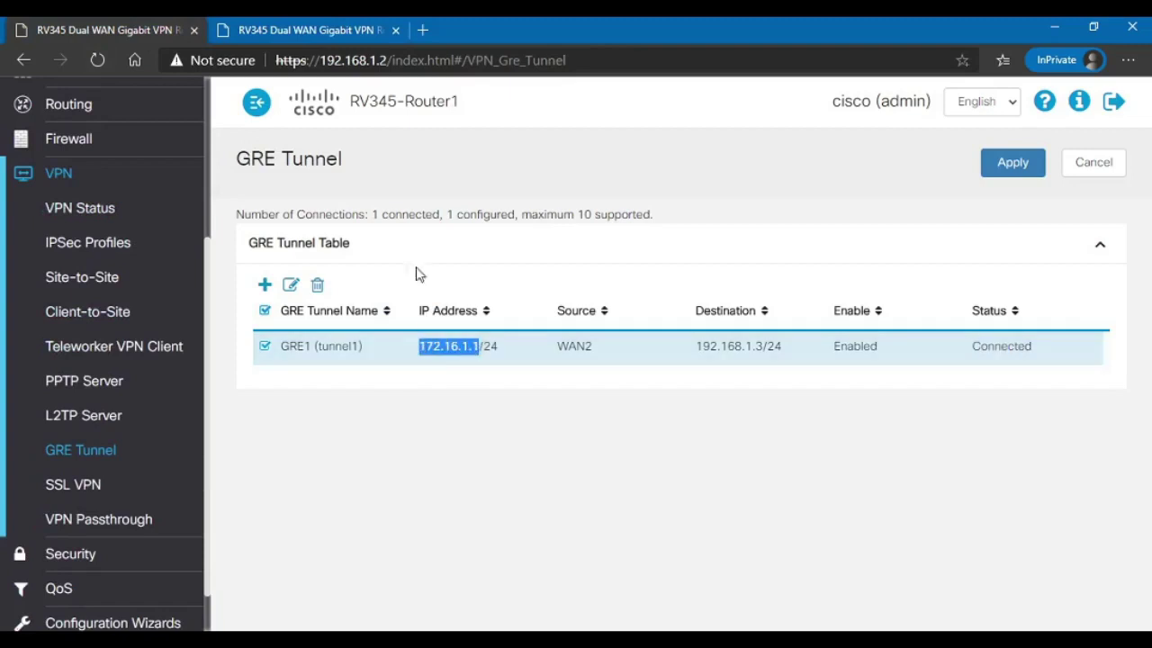
pyautogui.moveTo(464, 101); pyautogui.dragTo(402, 94)
# Step: Ping 172.16.1.1 from Router2 and verify four successful replies
pyautogui.click(306, 29)
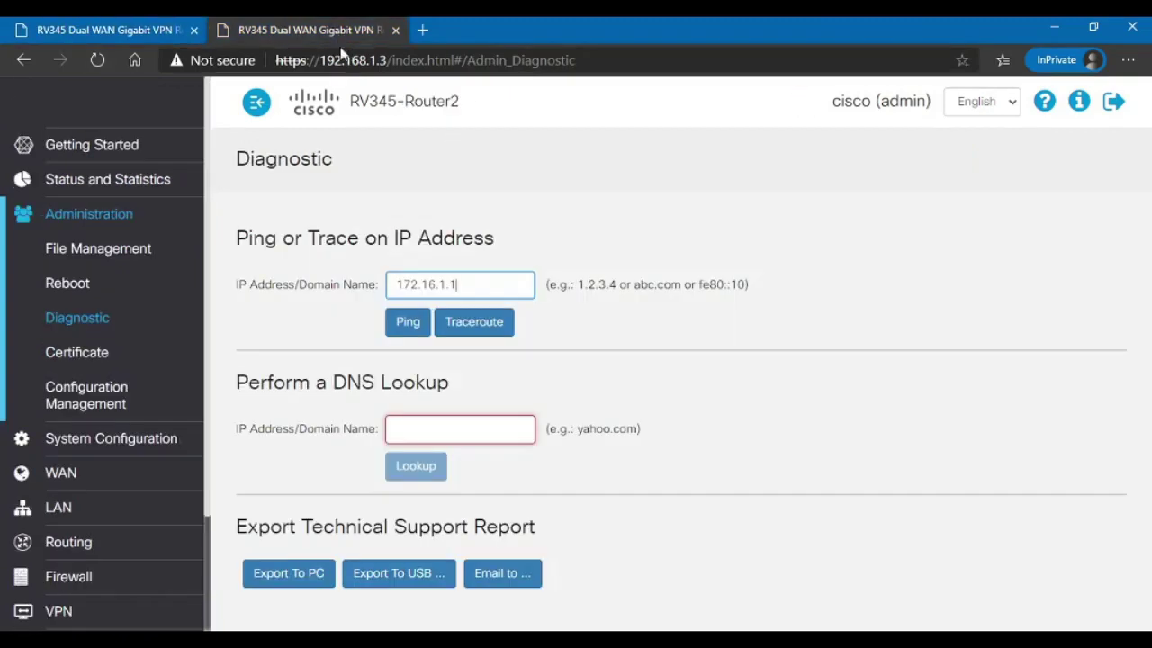
pyautogui.click(408, 320)
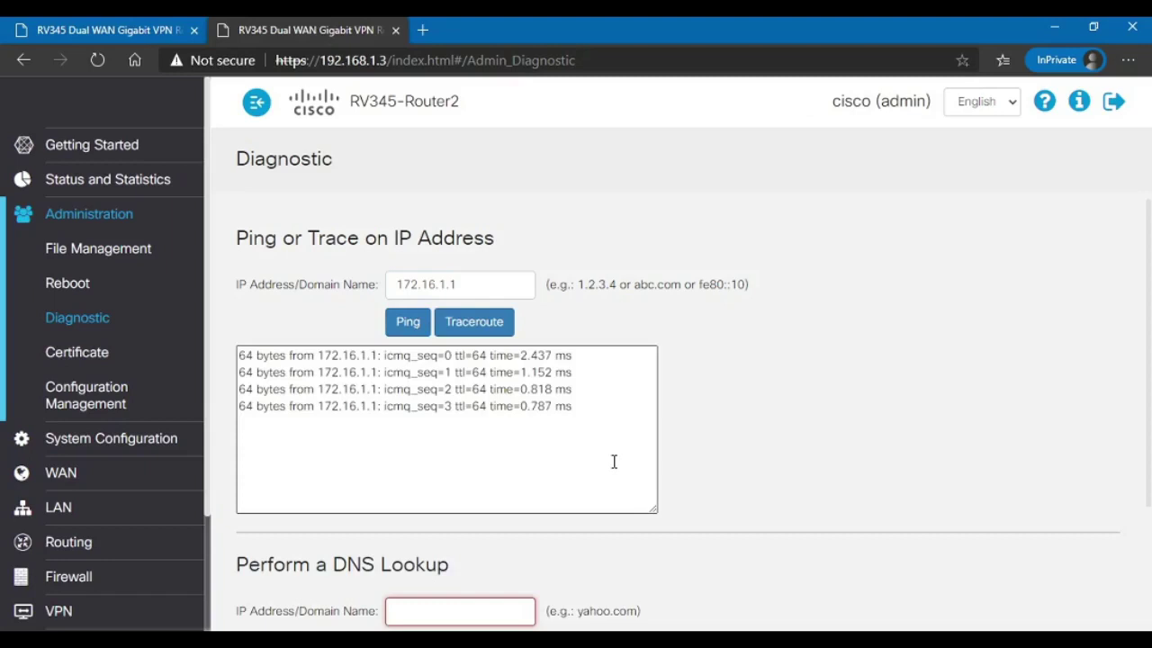
pyautogui.moveTo(581, 437); pyautogui.dragTo(378, 355)
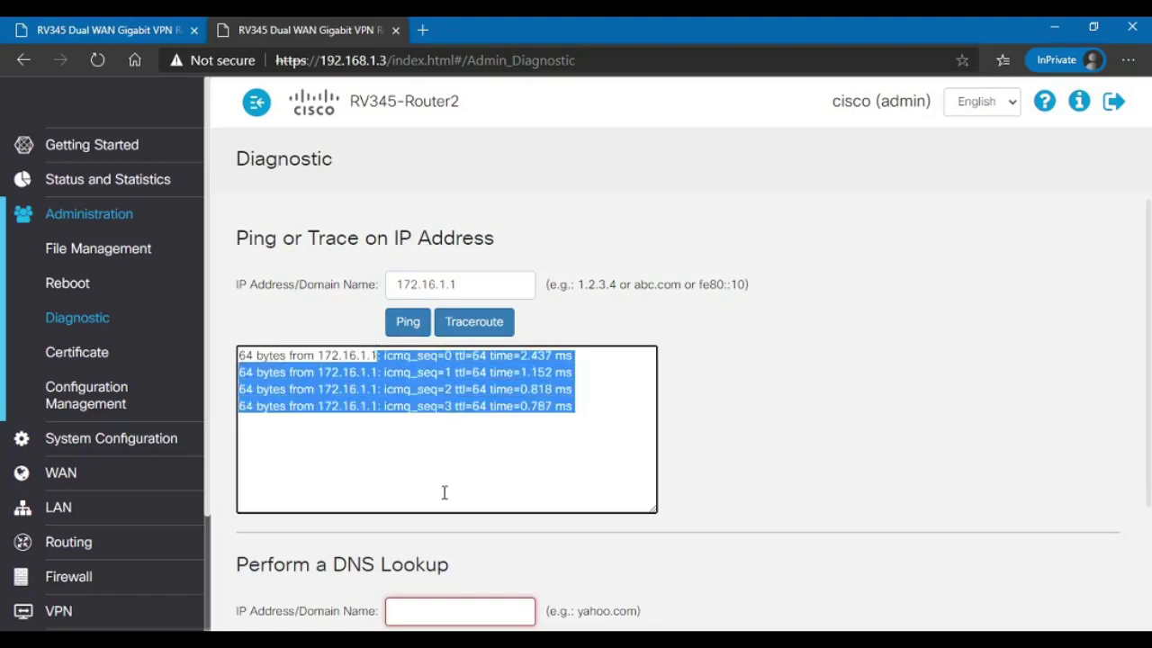
pyautogui.click(483, 447)
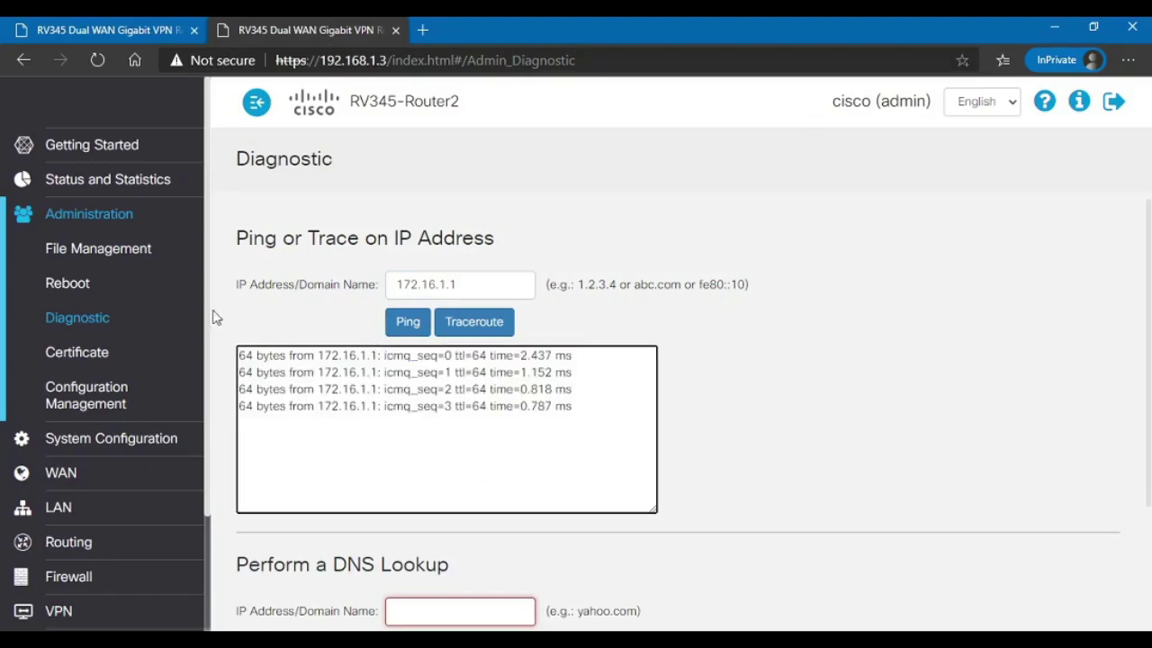
# Step: On Router1's Administration > Diagnostic page, ping 172.16.1.2 and get four replies
pyautogui.click(113, 30)
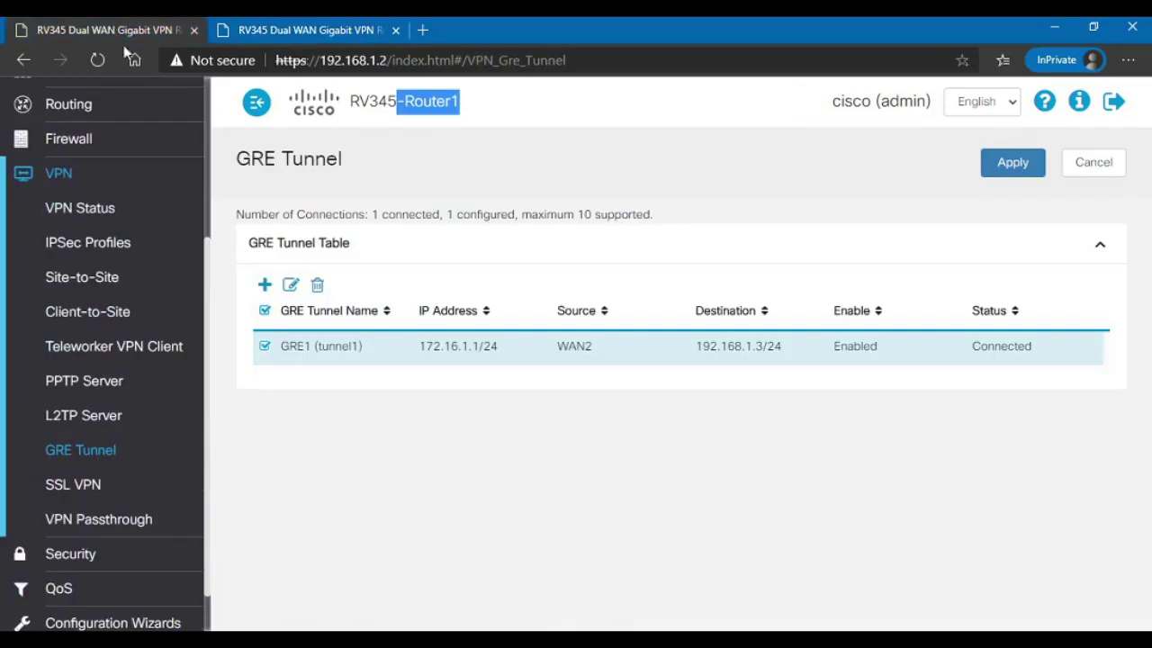
pyautogui.scroll(5, 123, 308)
pyautogui.click(93, 213)
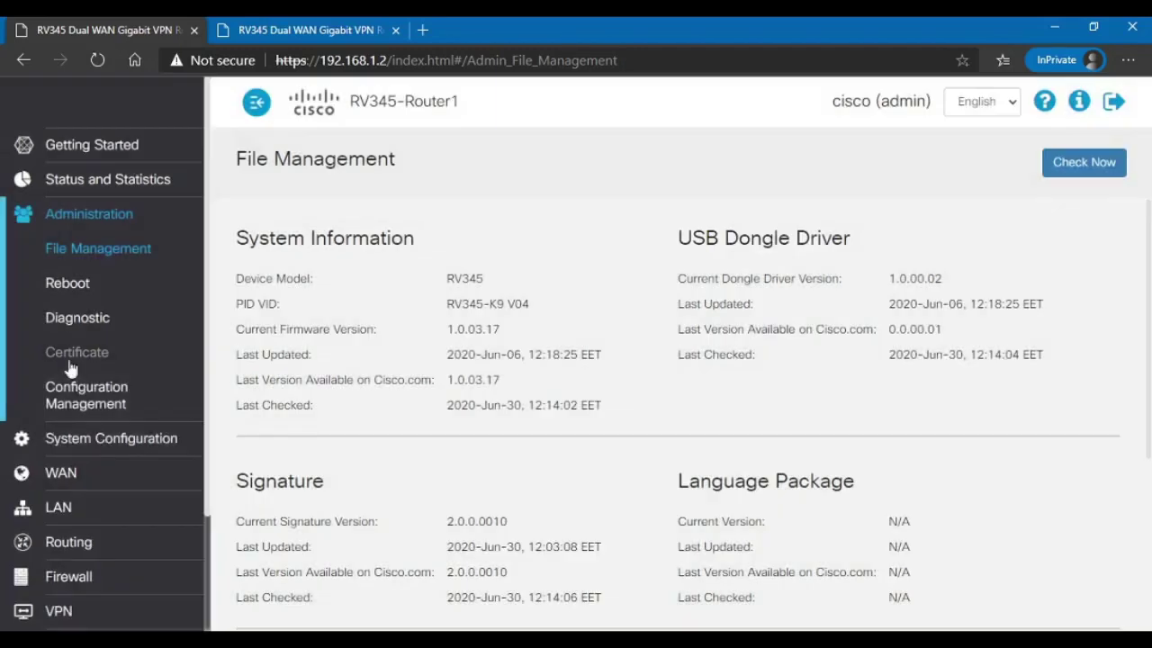
pyautogui.click(77, 318)
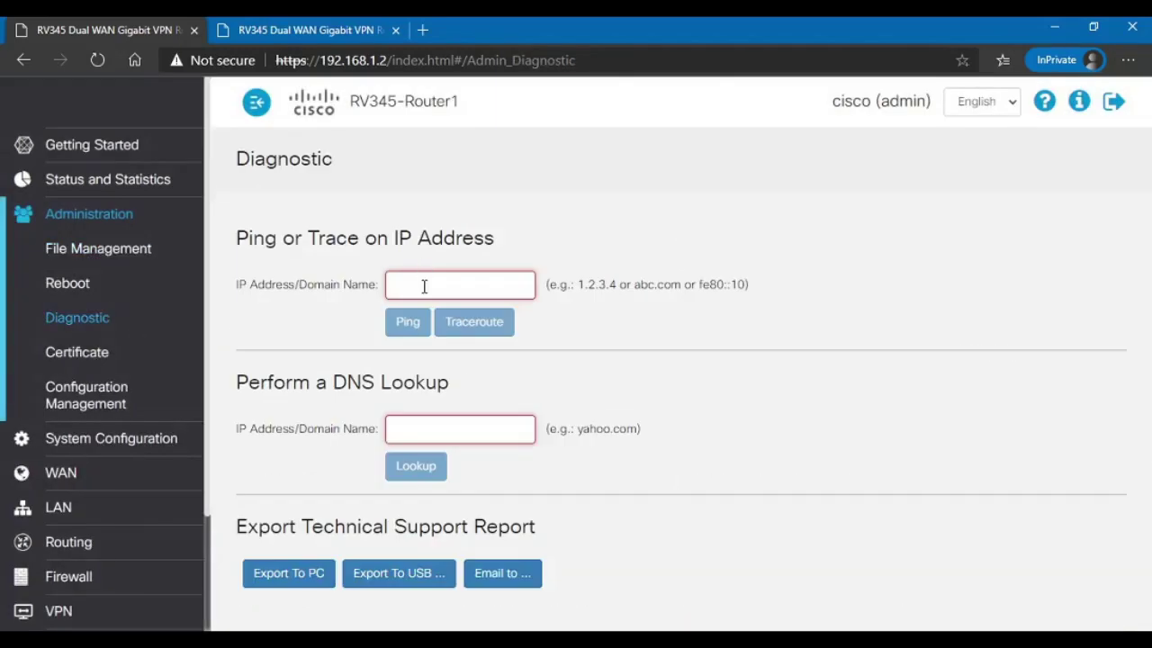
pyautogui.click(434, 284)
pyautogui.write('2.16.1.2')
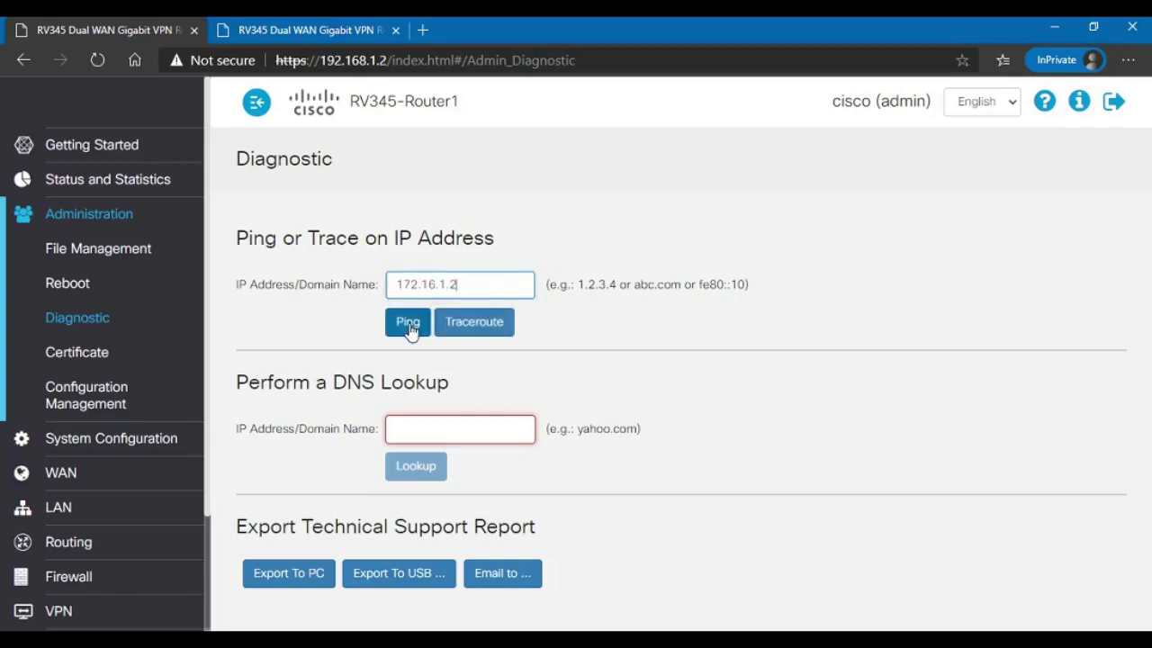
pyautogui.click(410, 327)
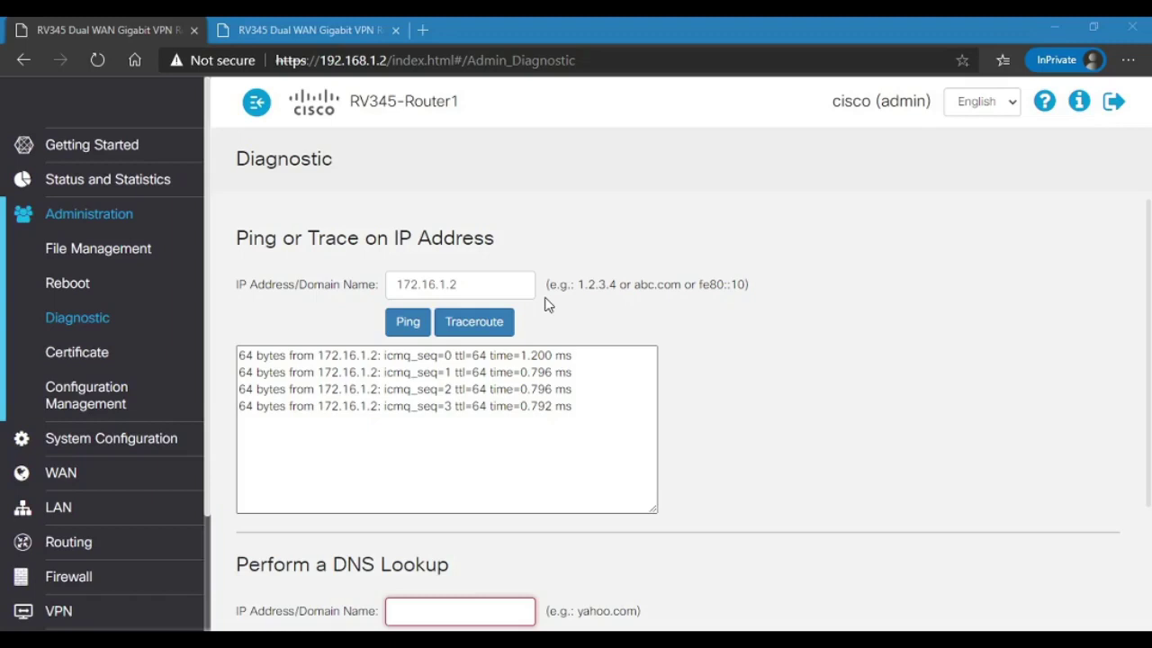
pyautogui.click(252, 33)
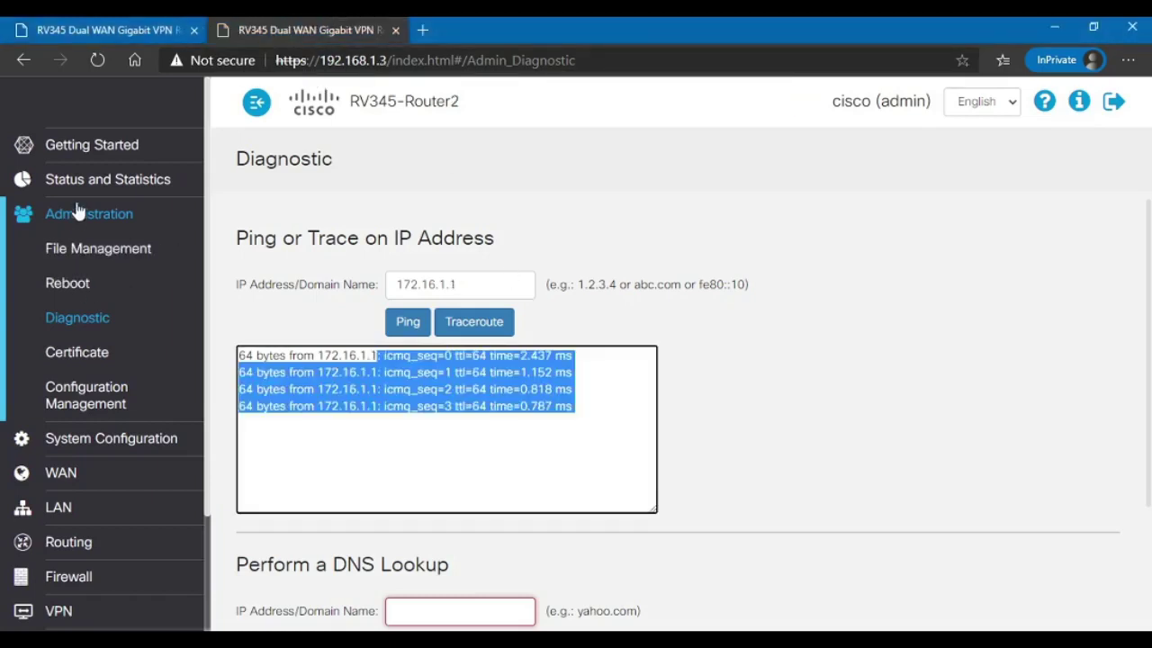
pyautogui.click(63, 508)
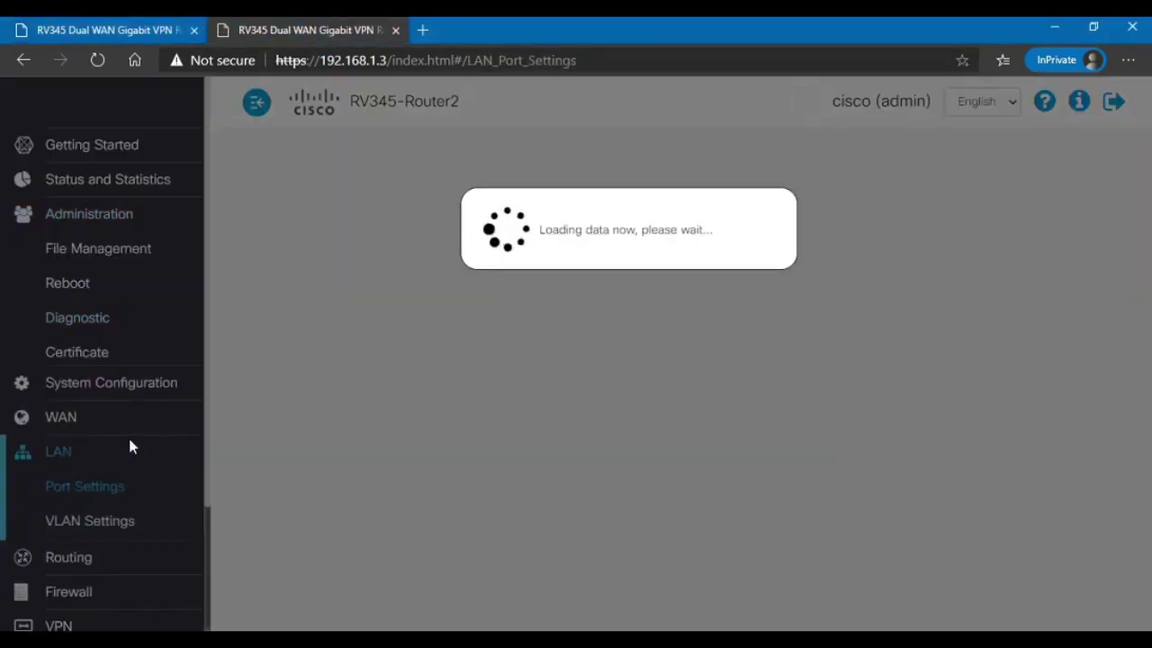
pyautogui.scroll(-2, 95, 432)
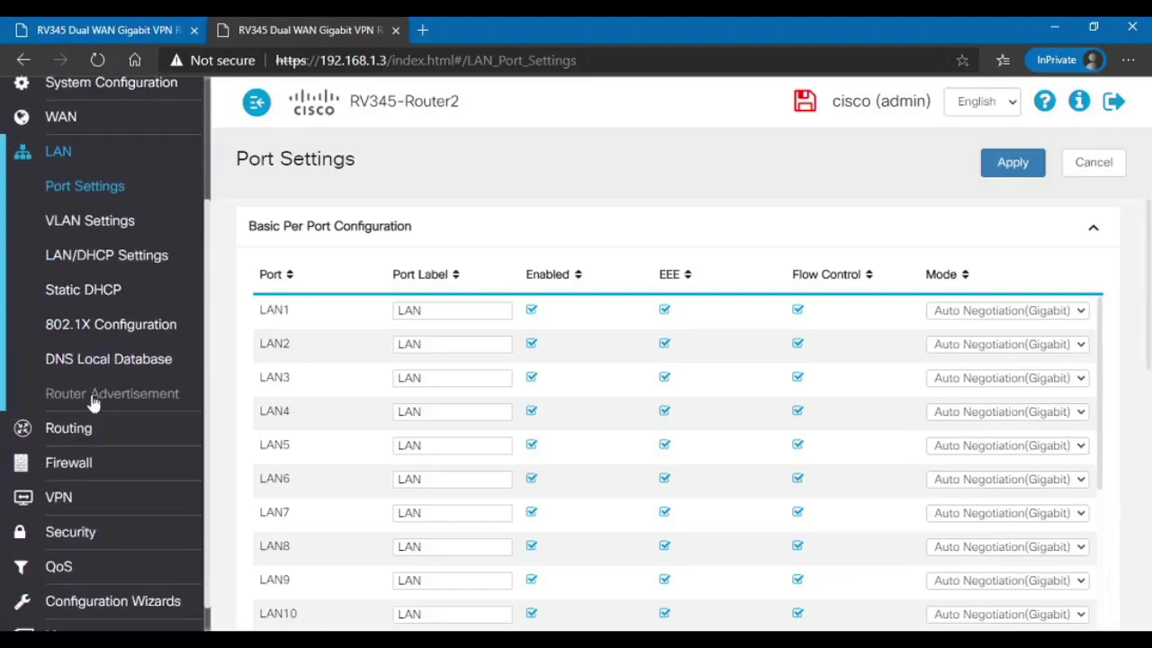
pyautogui.click(121, 223)
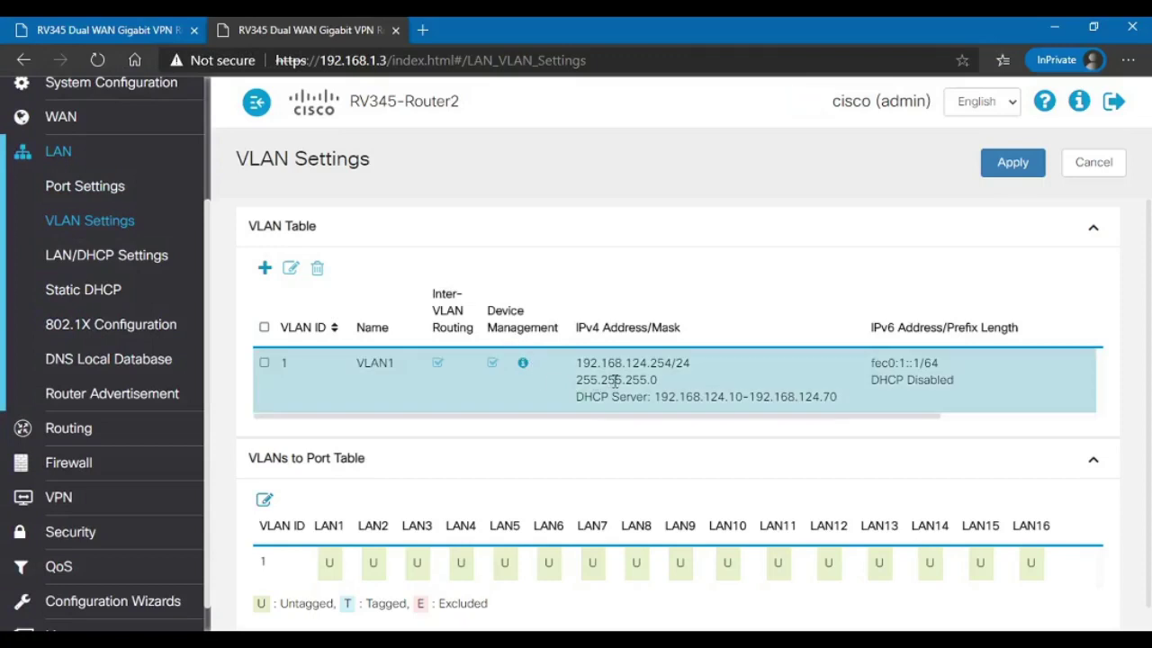
pyautogui.moveTo(690, 363); pyautogui.dragTo(590, 363)
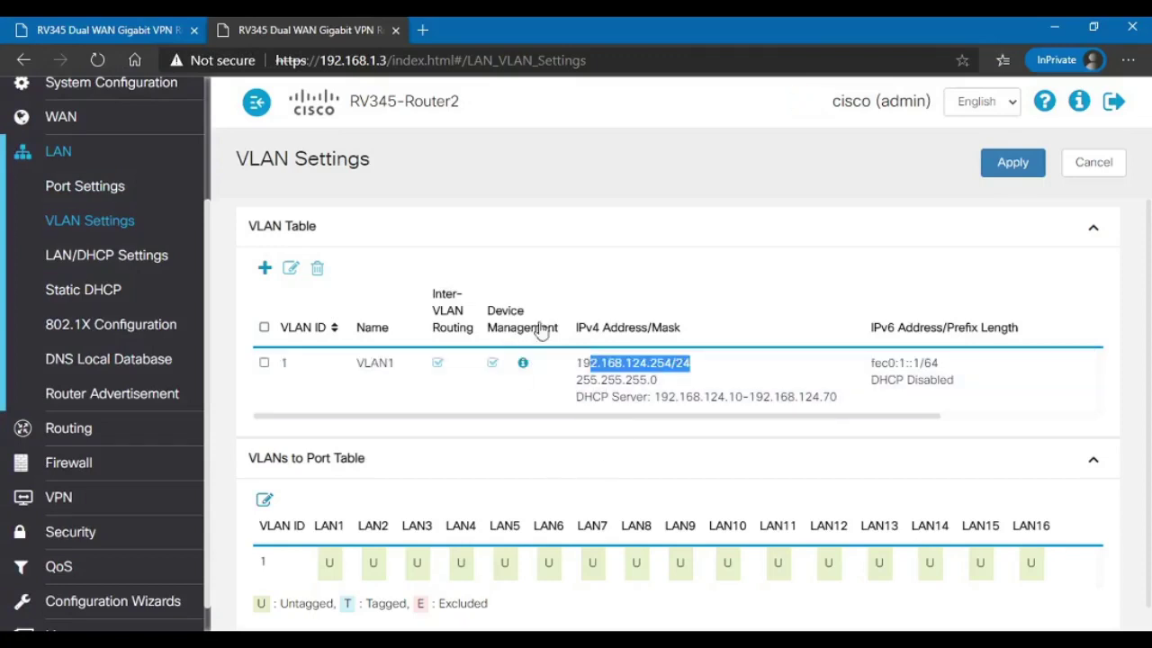
pyautogui.click(86, 32)
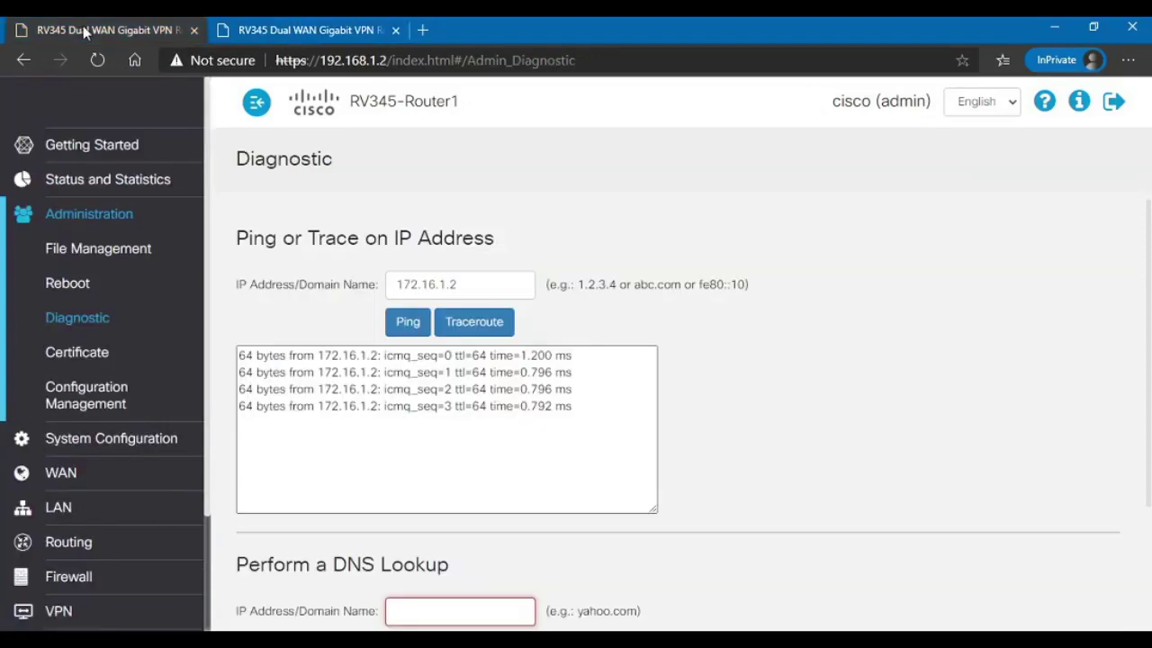
# Step: Switch browser tab and scroll Router1's sidebar down toward the Routing menu
pyautogui.click(279, 32)
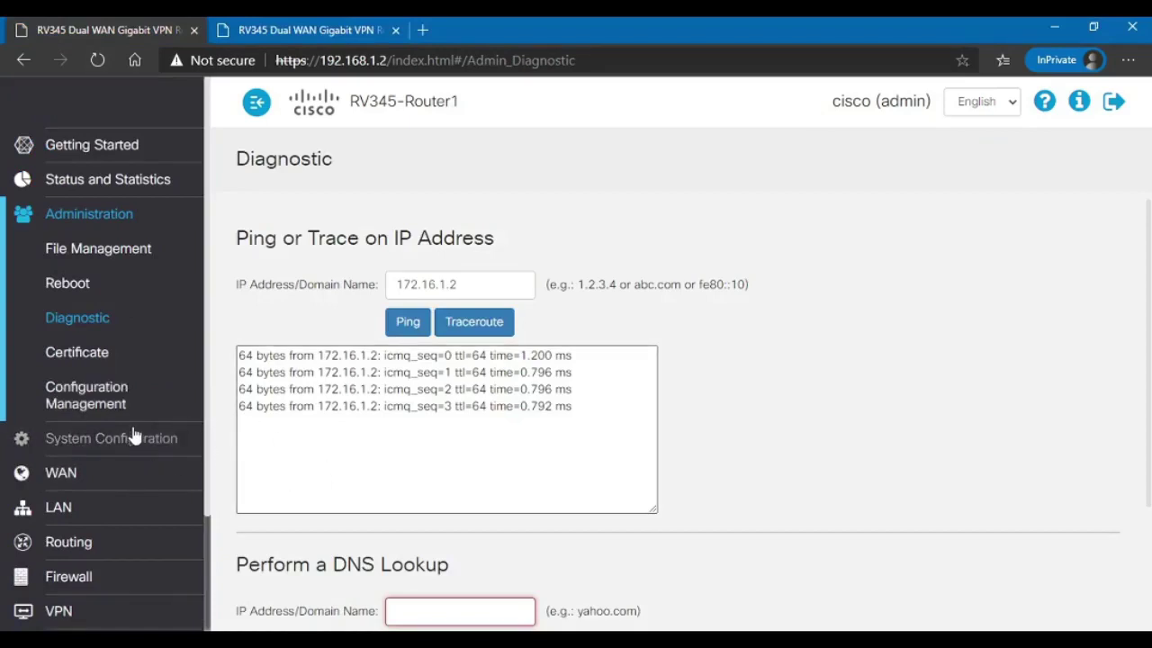
pyautogui.scroll(-2, 128, 538)
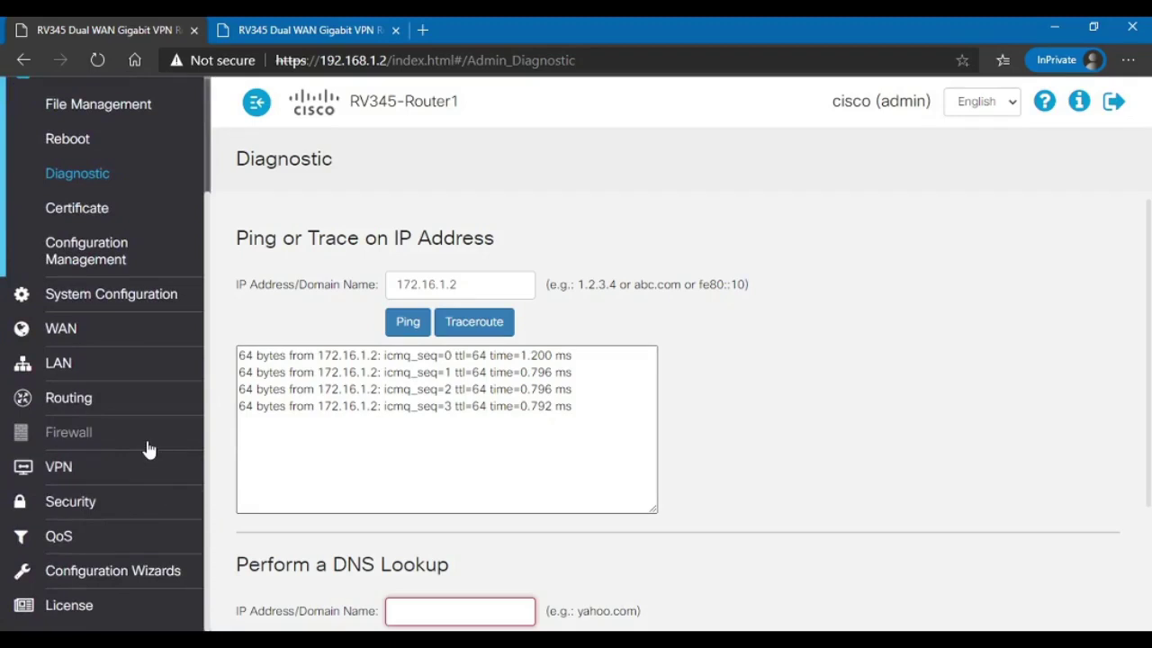
# Step: Open Router1's Routing > Static Routing page and add a new IPv4 route row
pyautogui.click(83, 405)
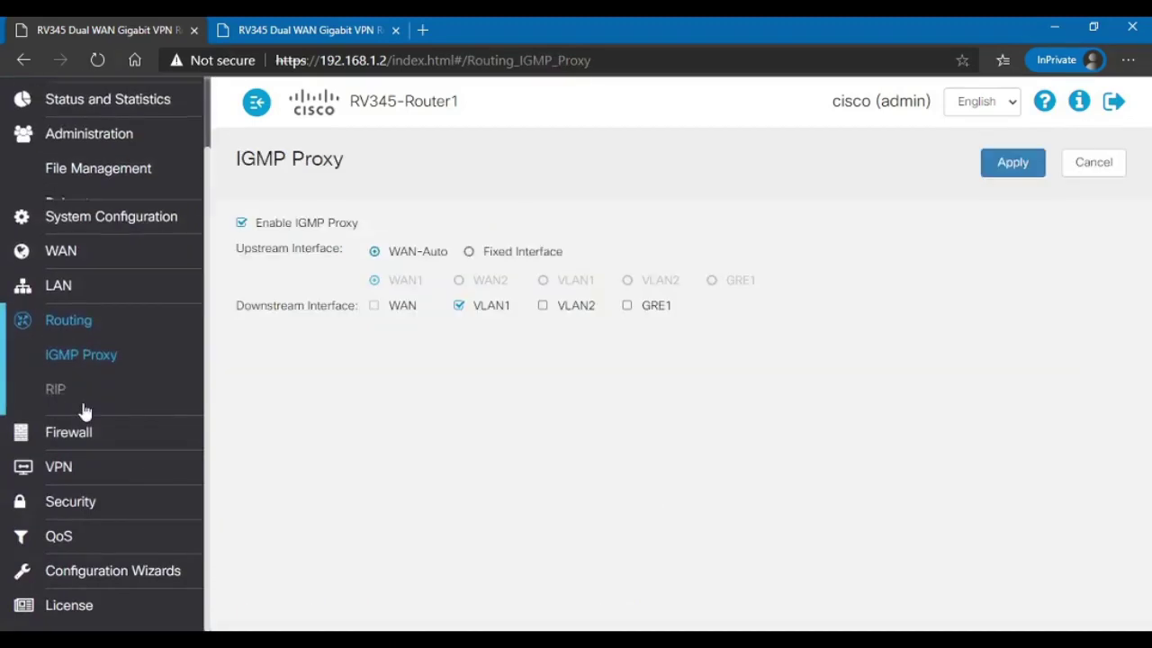
pyautogui.click(83, 405)
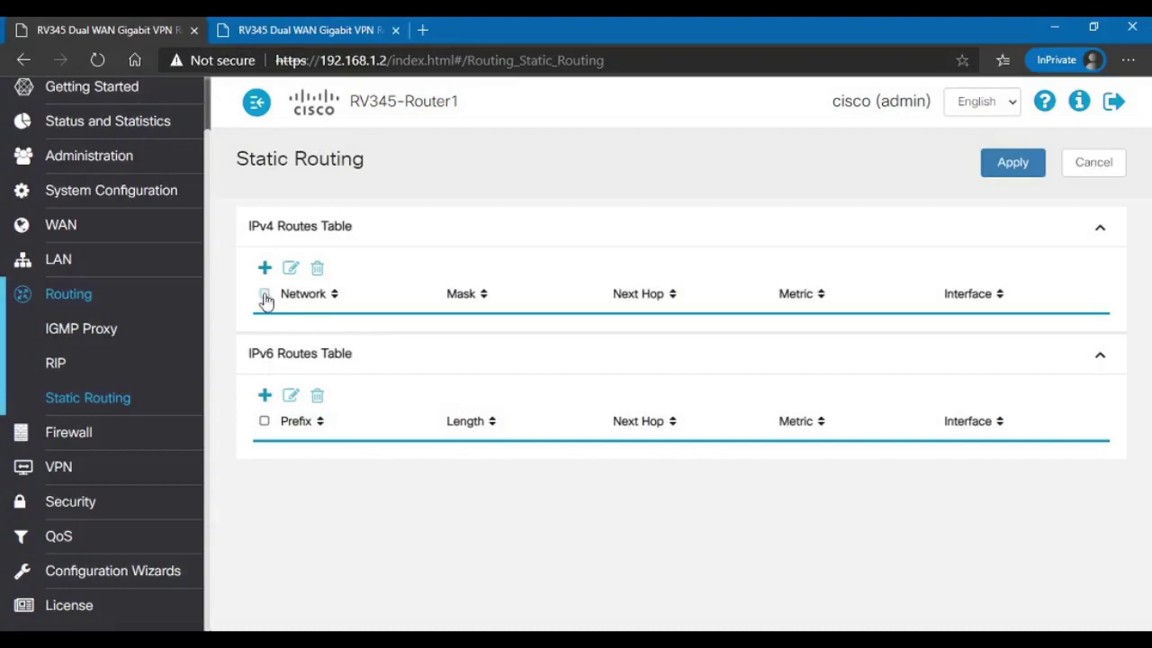
pyautogui.moveTo(249, 226); pyautogui.dragTo(290, 239)
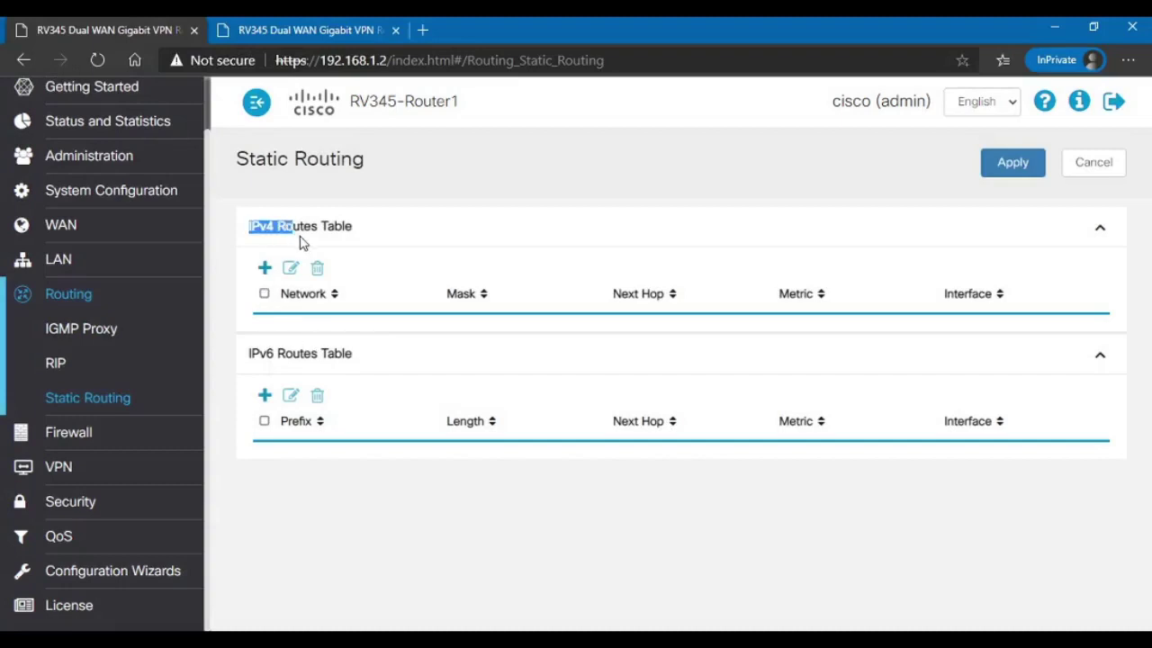
pyautogui.click(297, 241)
pyautogui.click(264, 270)
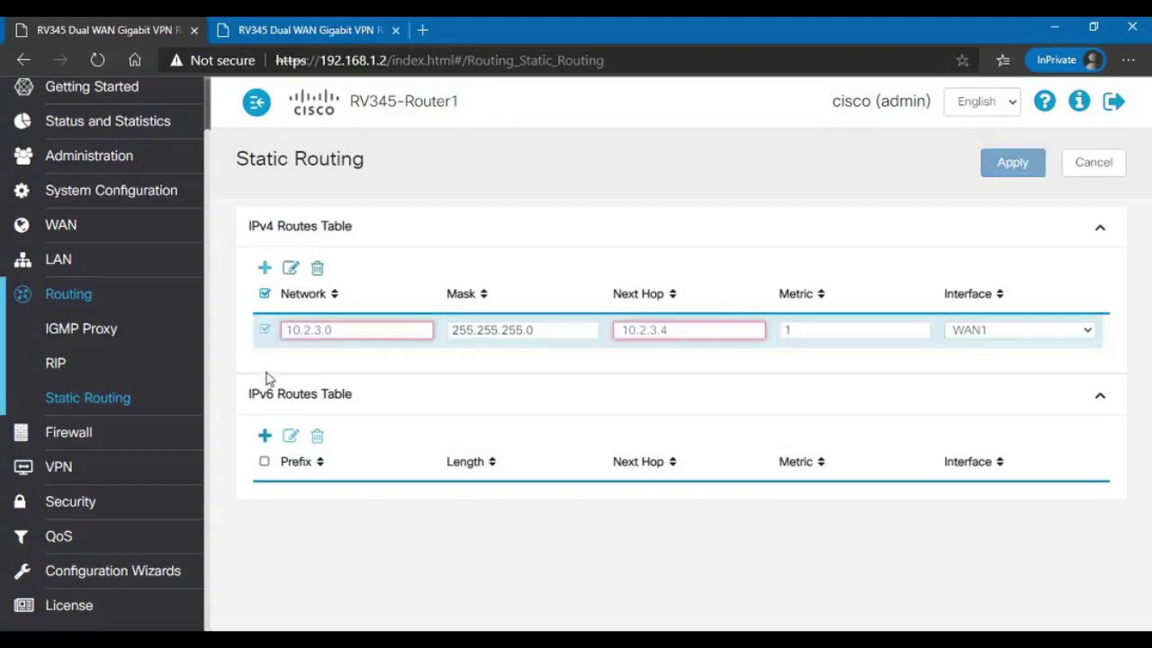
# Step: Enter destination 192.168.124.0, mask 255.255.255.0, next hop 172.16.1.2, interface GRE1, and apply
pyautogui.click(342, 329)
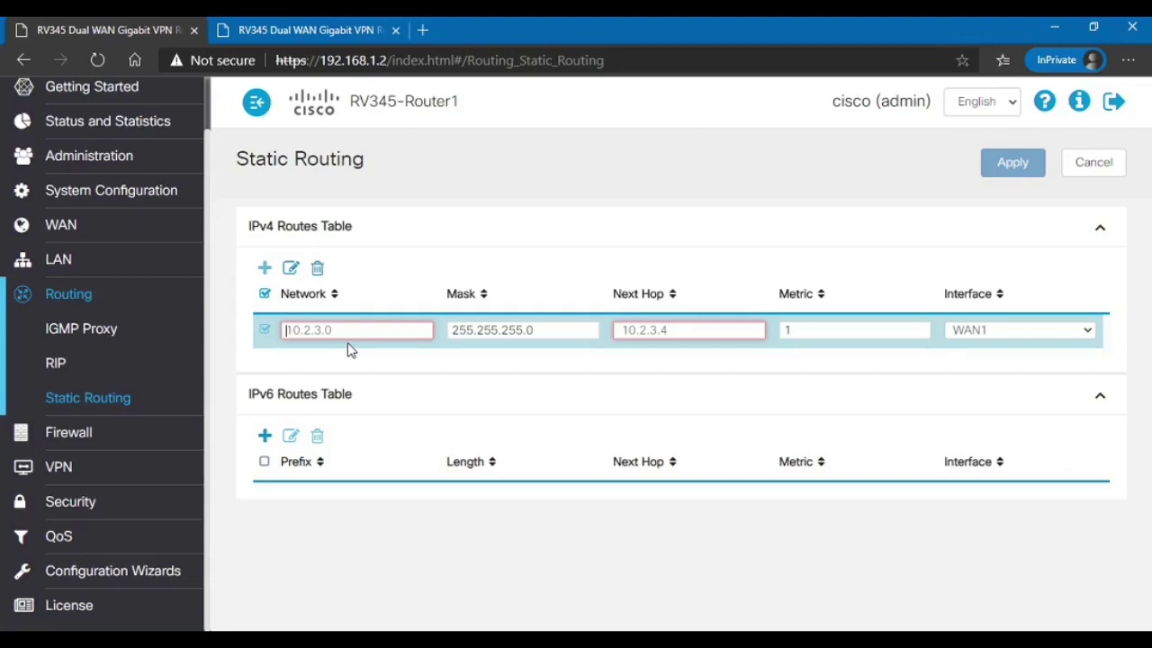
pyautogui.write('192')
pyautogui.write('.168.124.0')
pyautogui.press('Tab')
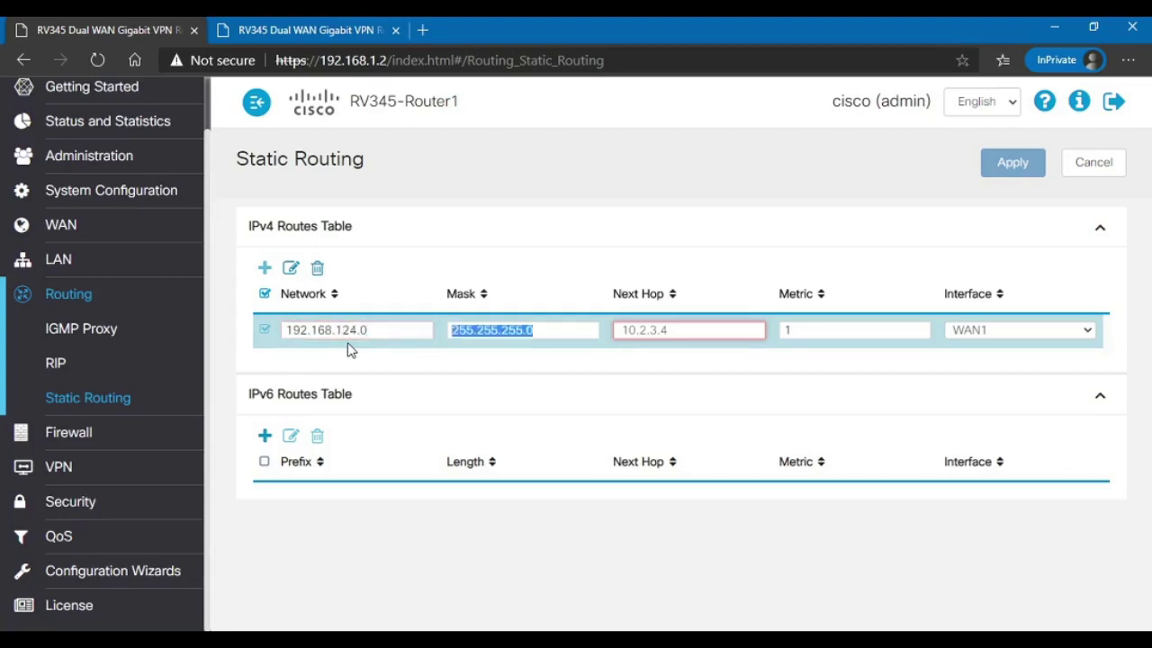
pyautogui.press('Tab')
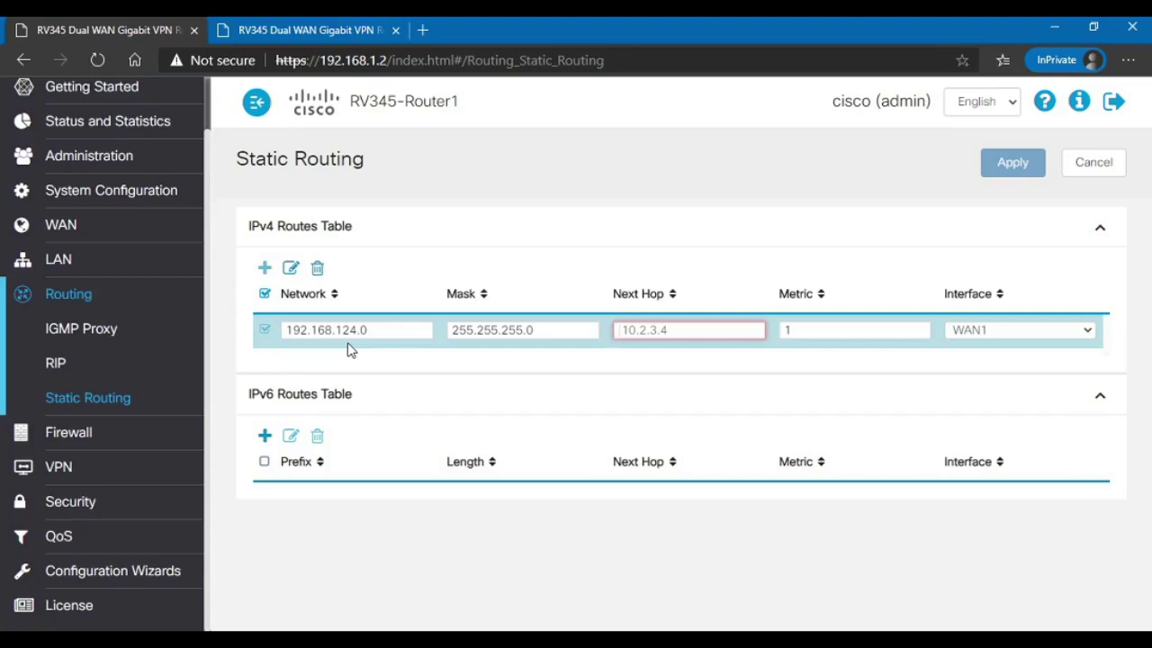
pyautogui.write('1')
pyautogui.write('72.16.1.2')
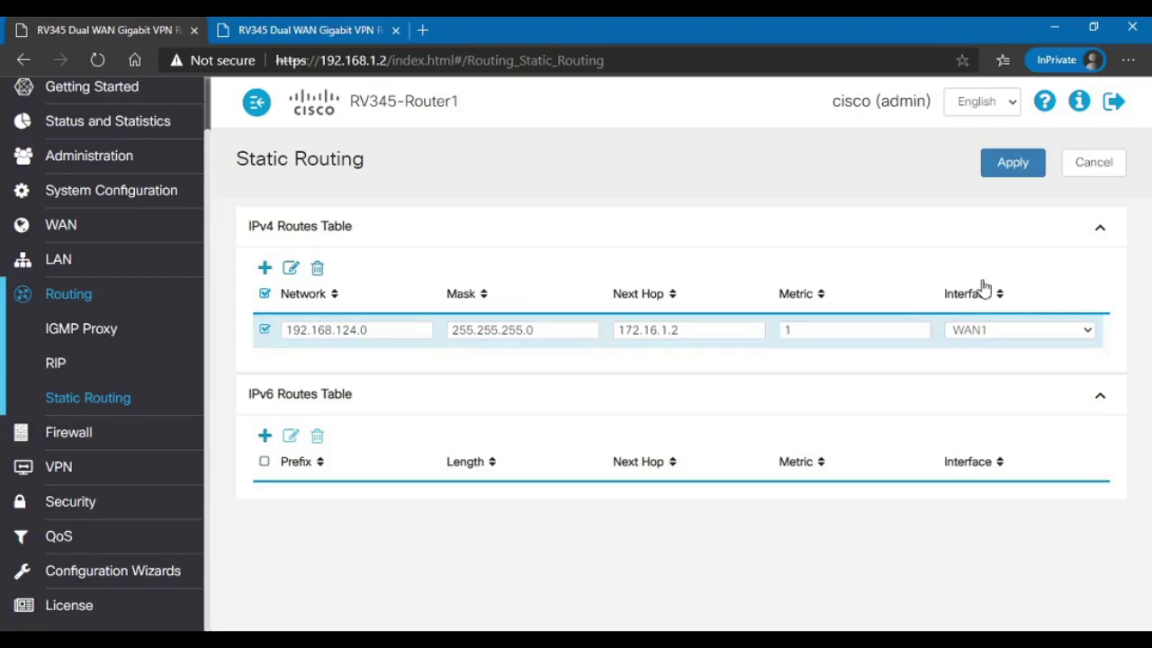
pyautogui.click(1001, 415)
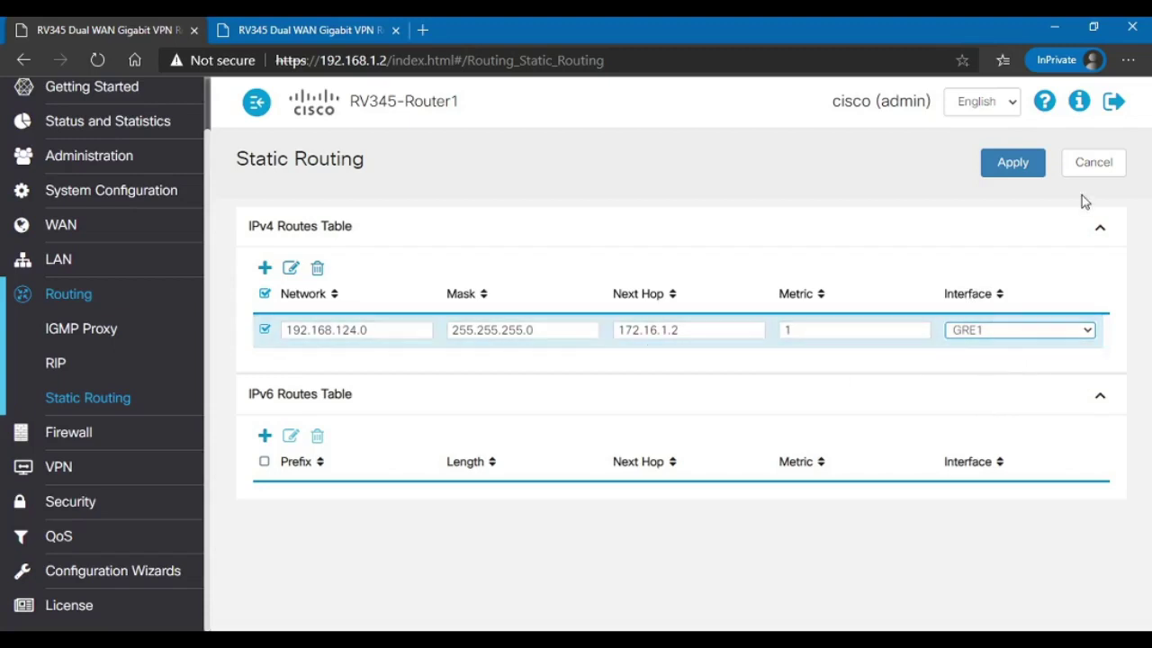
pyautogui.click(1015, 165)
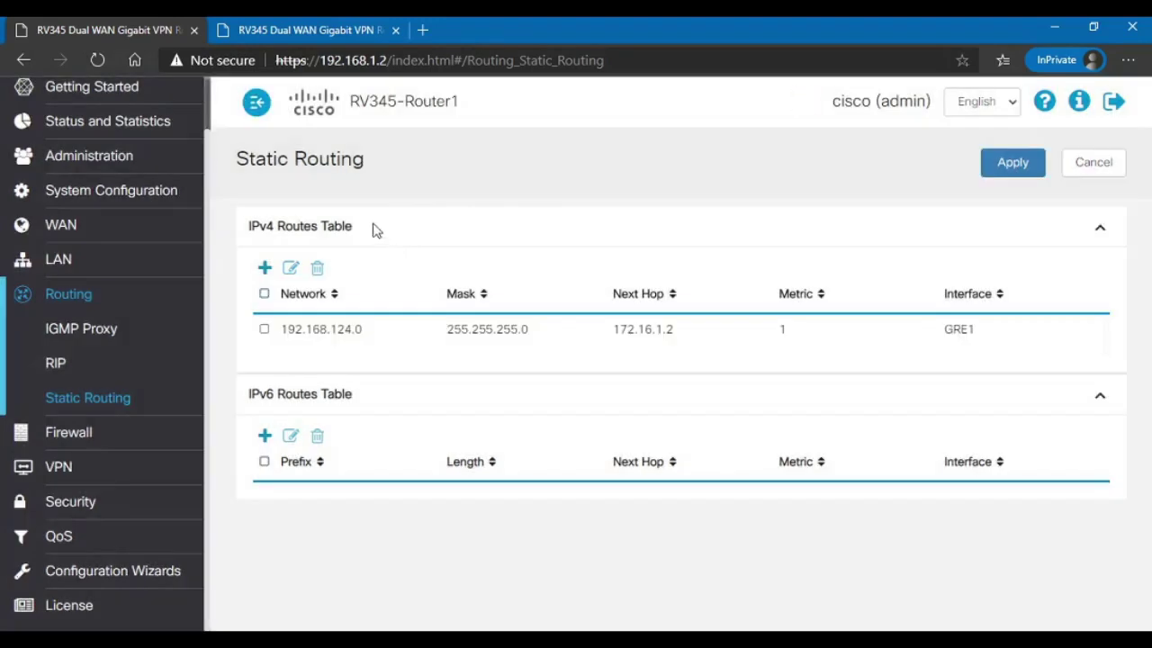
# Step: On Router2, open Routing > Static Routing and add a new IPv4 route row
pyautogui.click(302, 30)
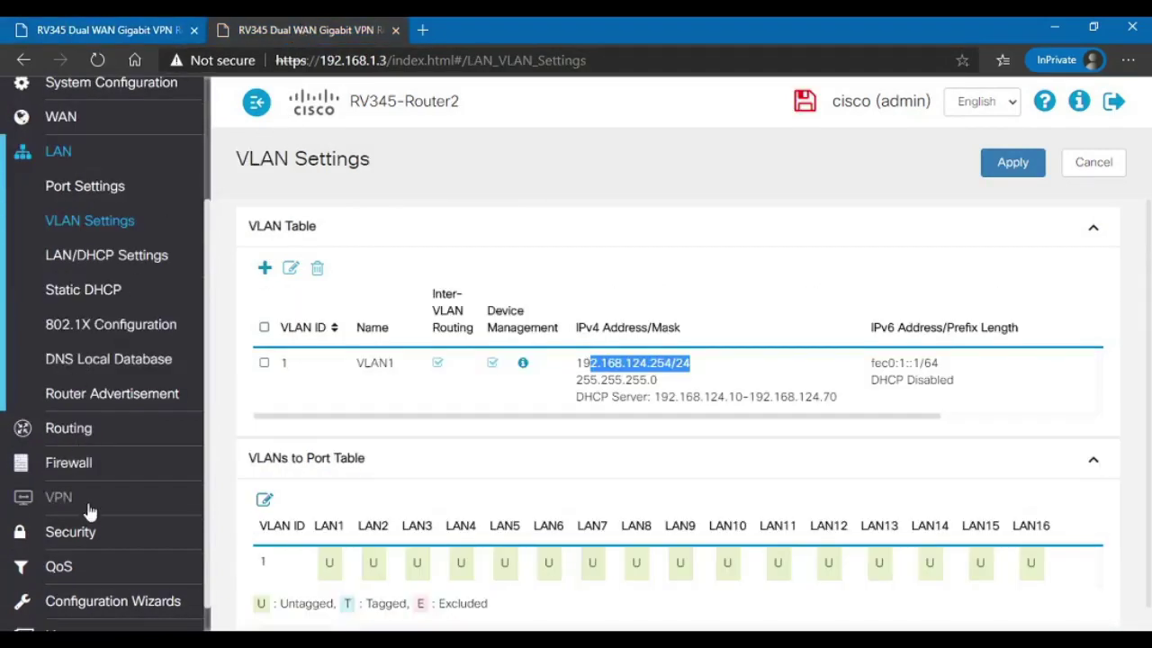
pyautogui.click(79, 430)
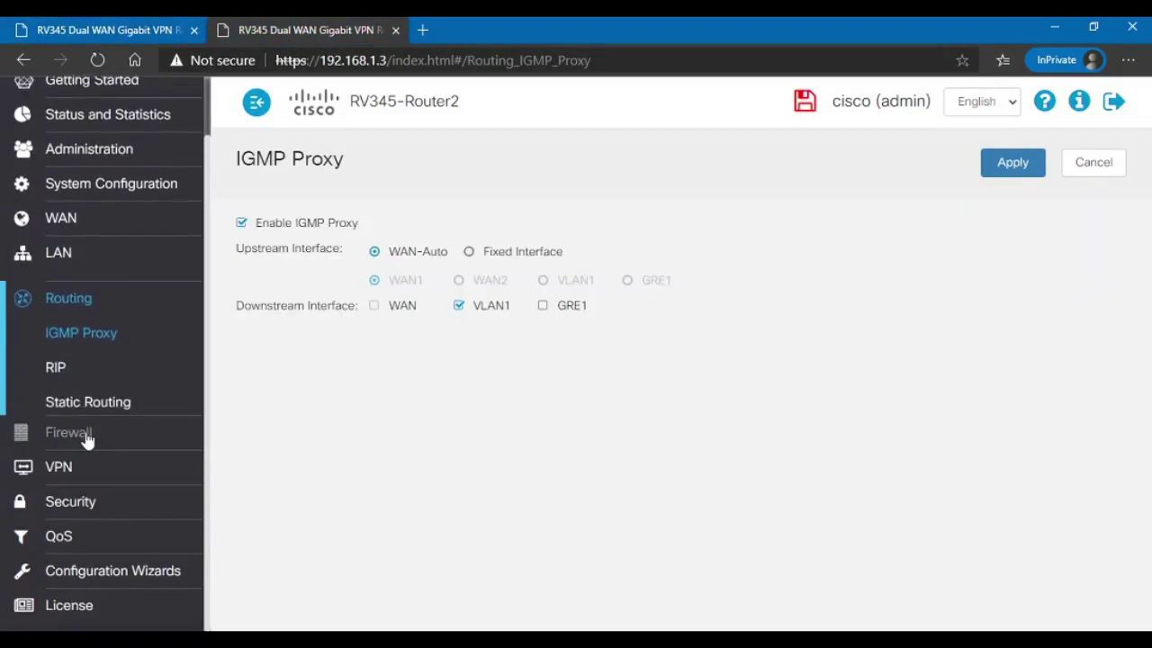
pyautogui.click(96, 400)
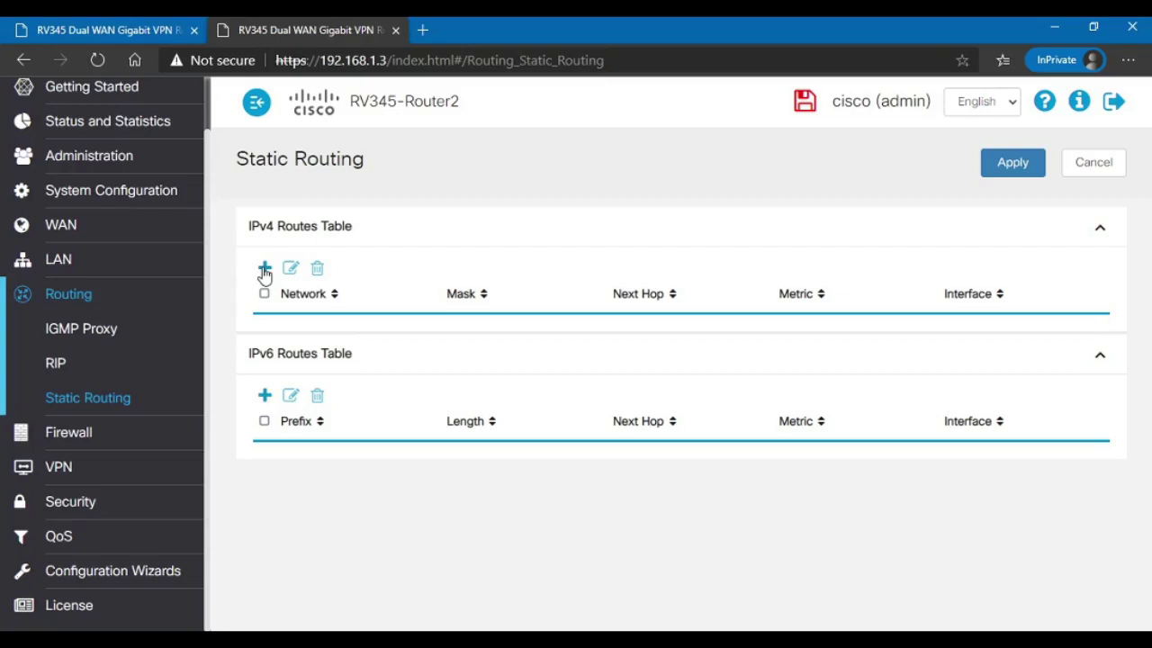
pyautogui.click(265, 269)
# Step: Enter destination 192.168.123.0, next hop 172.16.1.1, interface GRE1, and apply the route
pyautogui.click(343, 330)
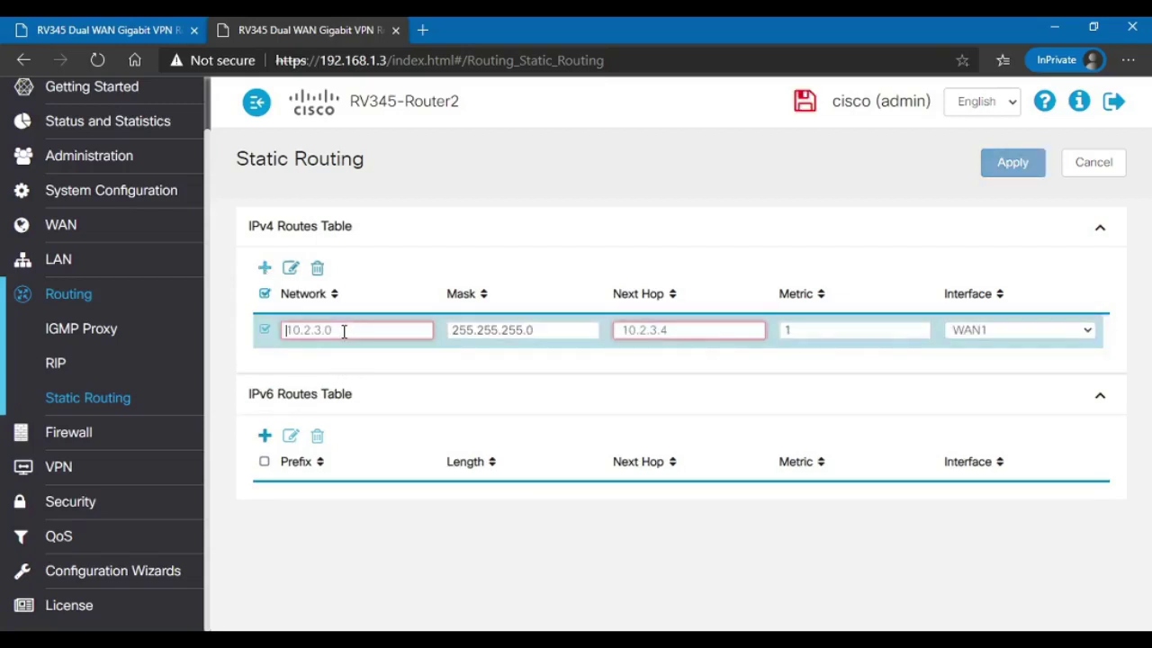
pyautogui.write('192.168.123.0')
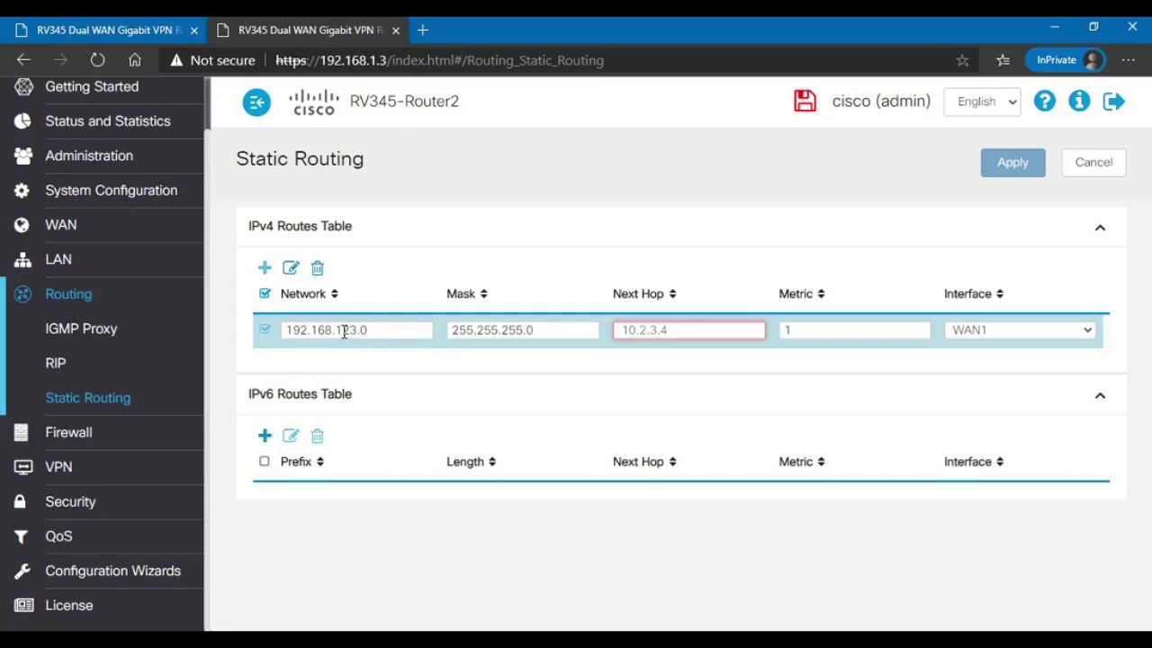
pyautogui.press('Tab')
pyautogui.press('Tab')
pyautogui.write('172.16.1.1')
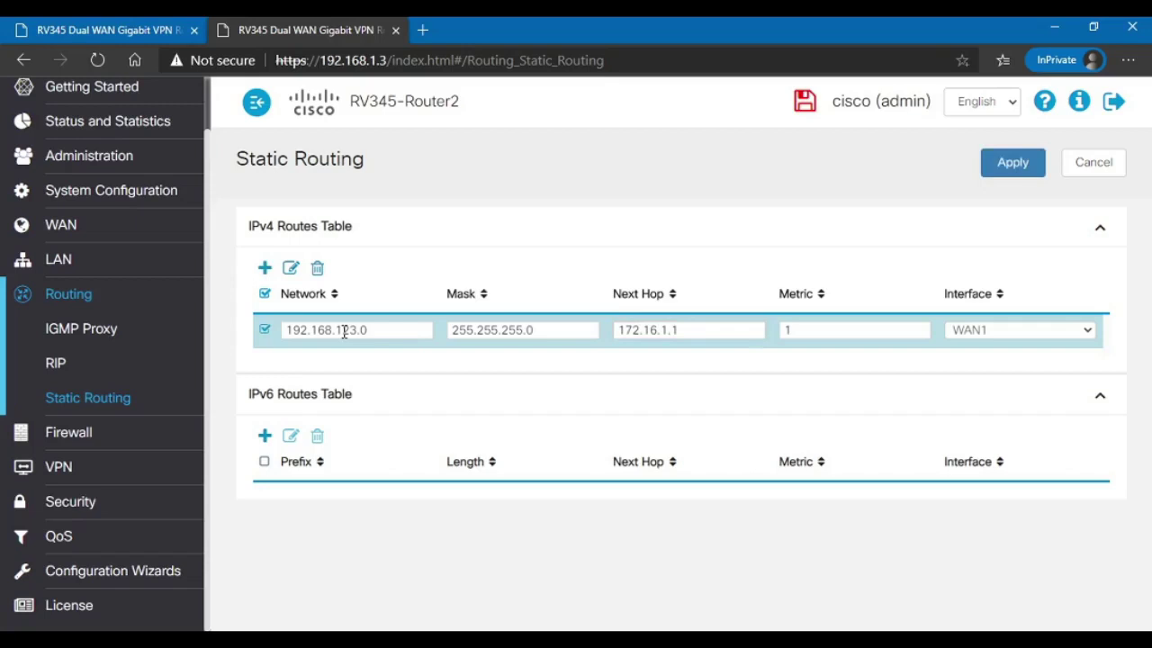
pyautogui.press('Tab')
pyautogui.press('Tab')
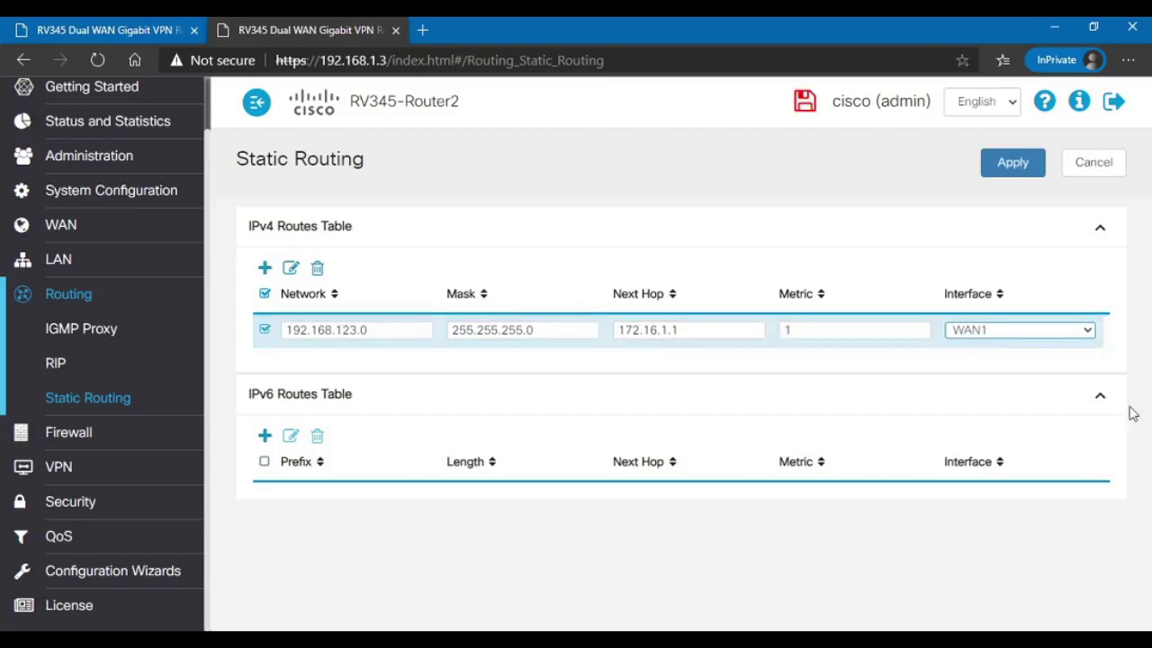
pyautogui.click(998, 344)
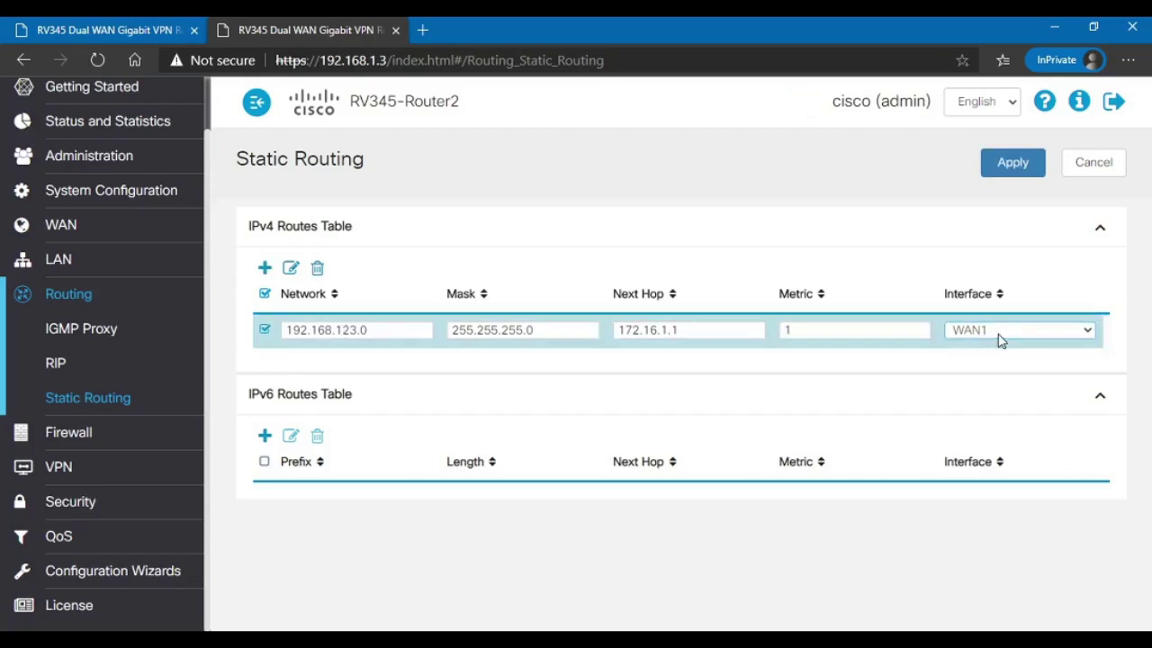
pyautogui.click(997, 416)
pyautogui.click(1014, 171)
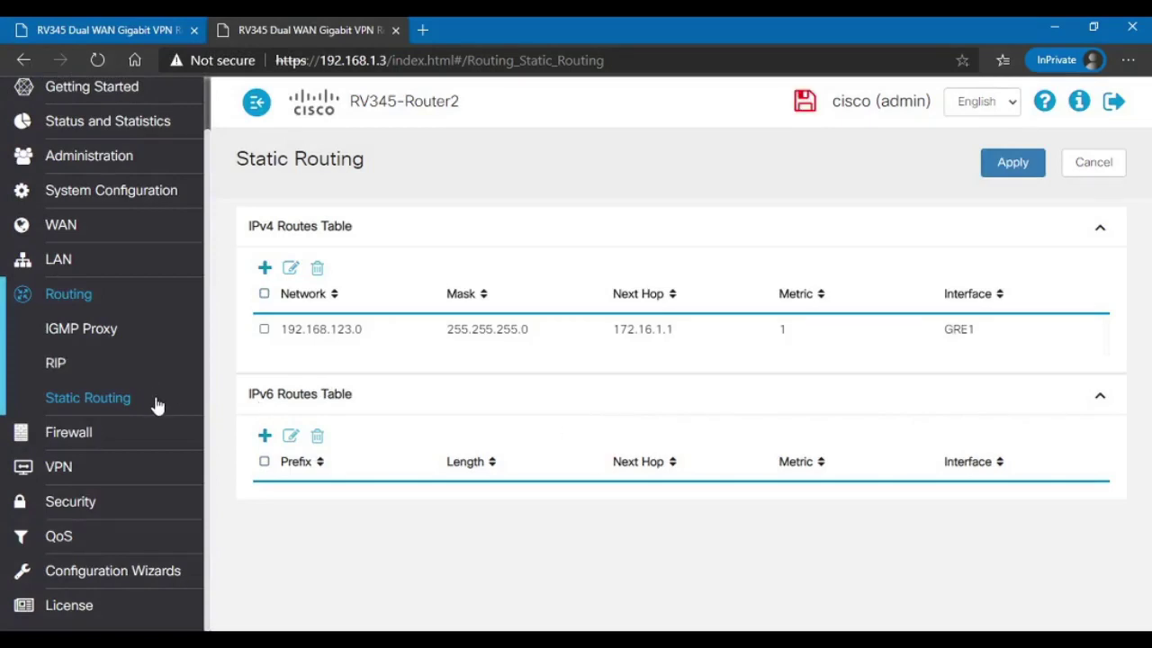
# Step: Go back to Router1's Static Routing page listing the 192.168.124.0 route via 172.16.1.2
pyautogui.scroll(1, 144, 407)
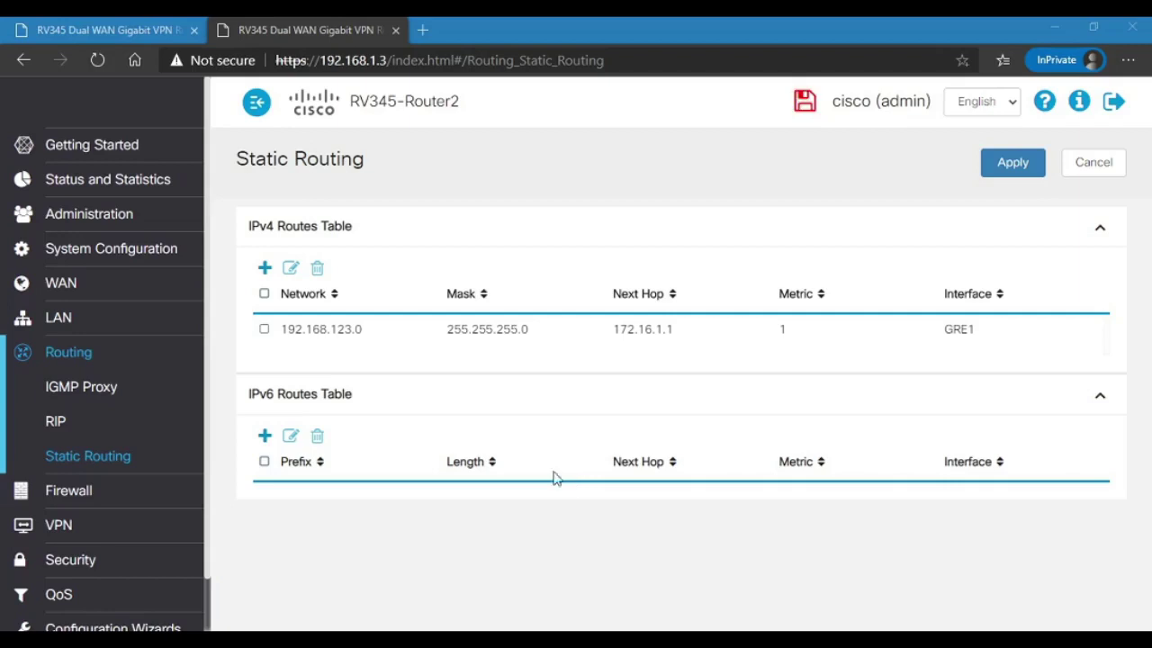
pyautogui.click(124, 30)
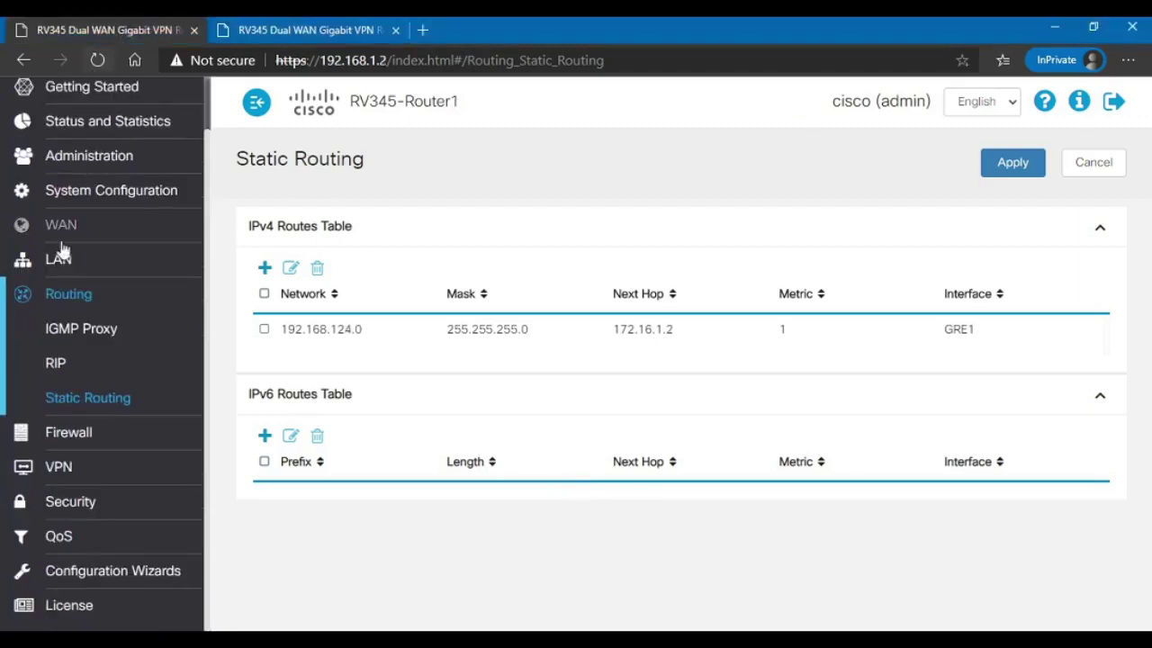
# Step: Open Router1's System Summary and review Port Status showing LAN port 11 and WAN2 up
pyautogui.click(105, 192)
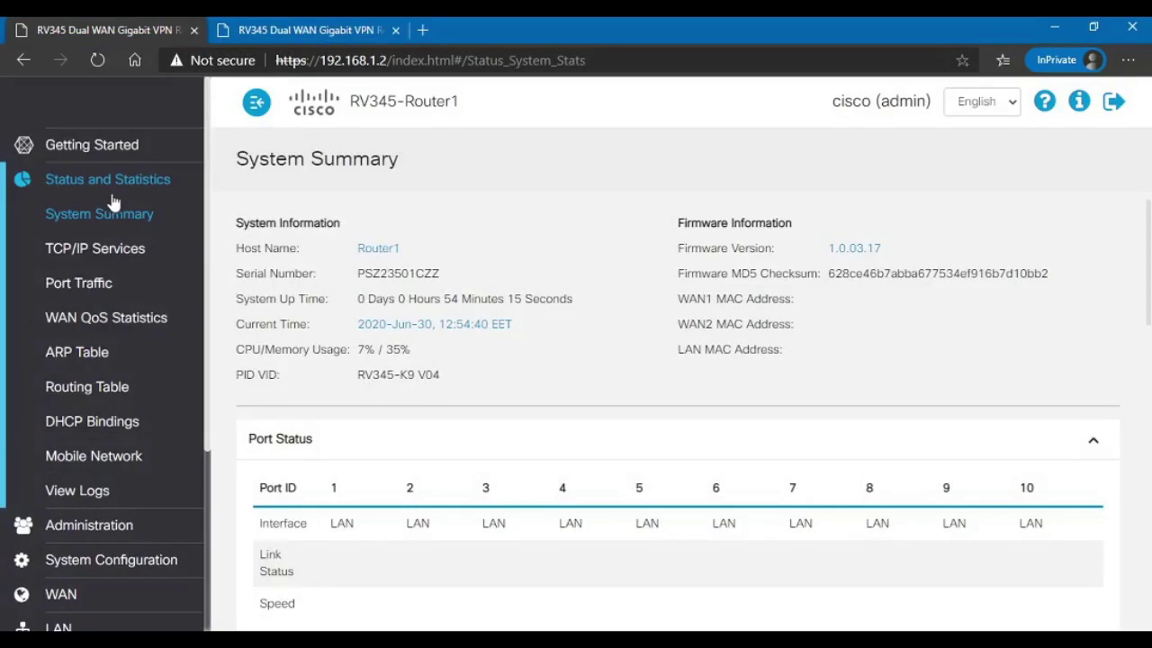
pyautogui.scroll(-2, 760, 492)
pyautogui.scroll(-1, 761, 492)
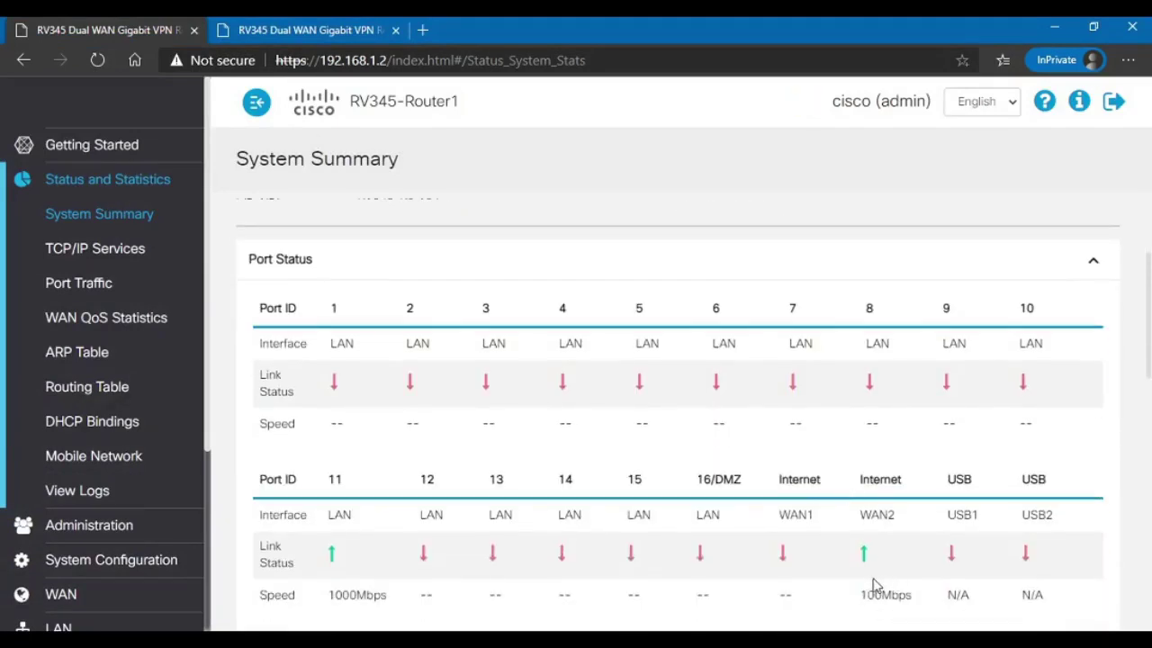
pyautogui.moveTo(900, 520); pyautogui.dragTo(786, 576)
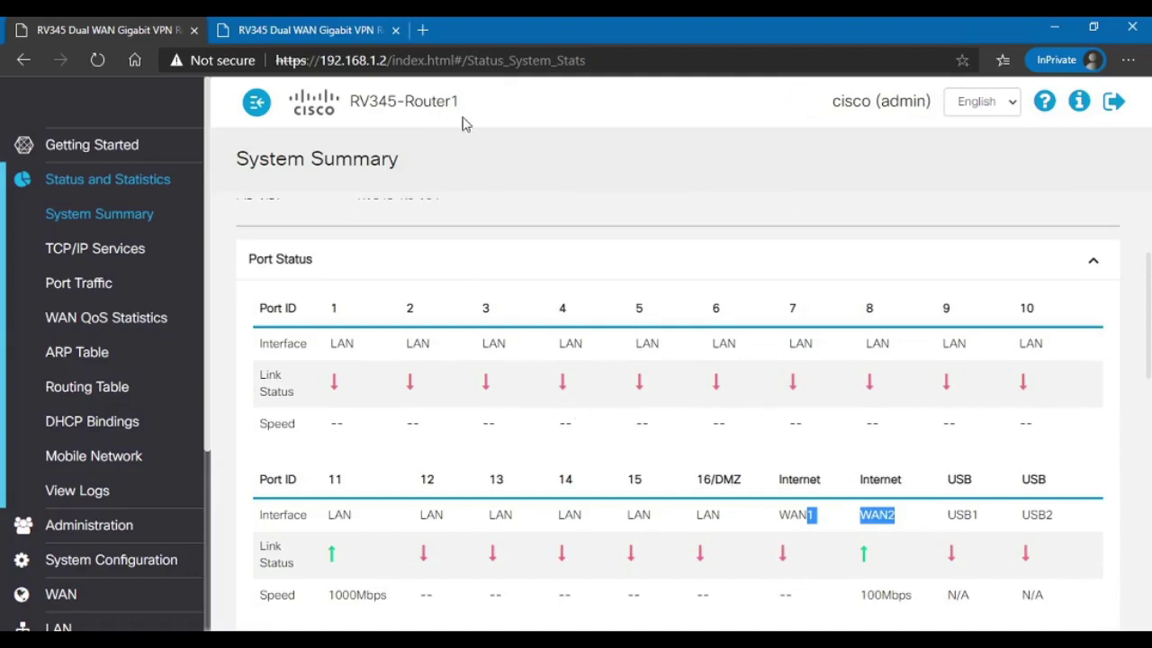
pyautogui.moveTo(462, 120); pyautogui.dragTo(437, 124)
pyautogui.doubleClick(339, 514)
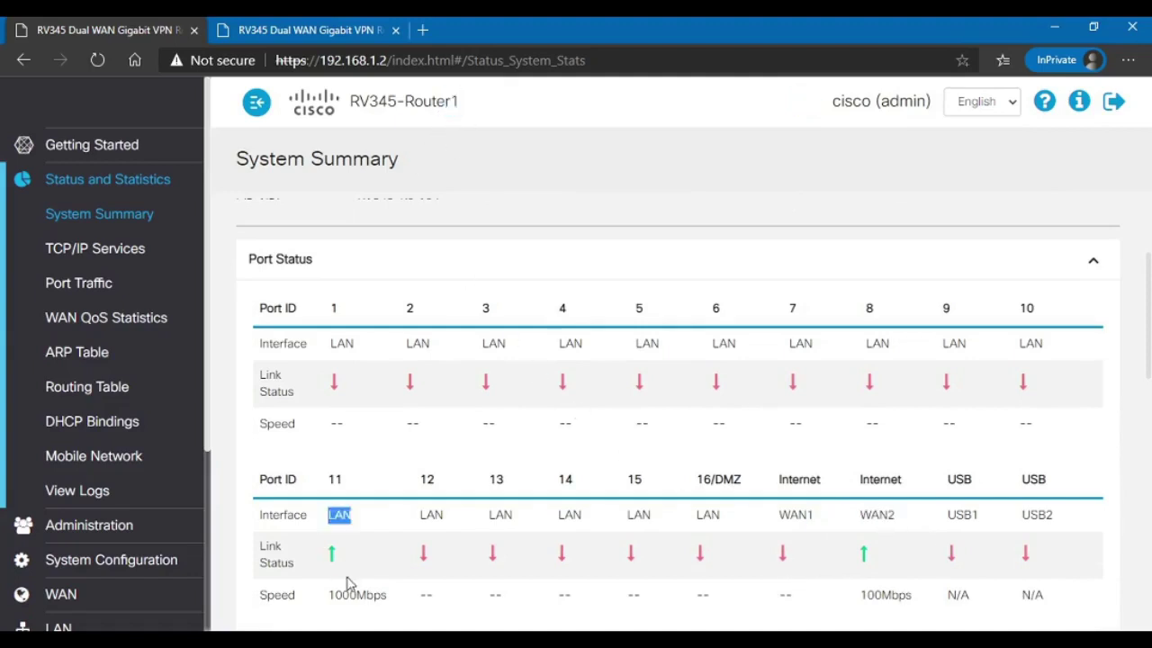
pyautogui.moveTo(356, 482); pyautogui.dragTo(260, 494)
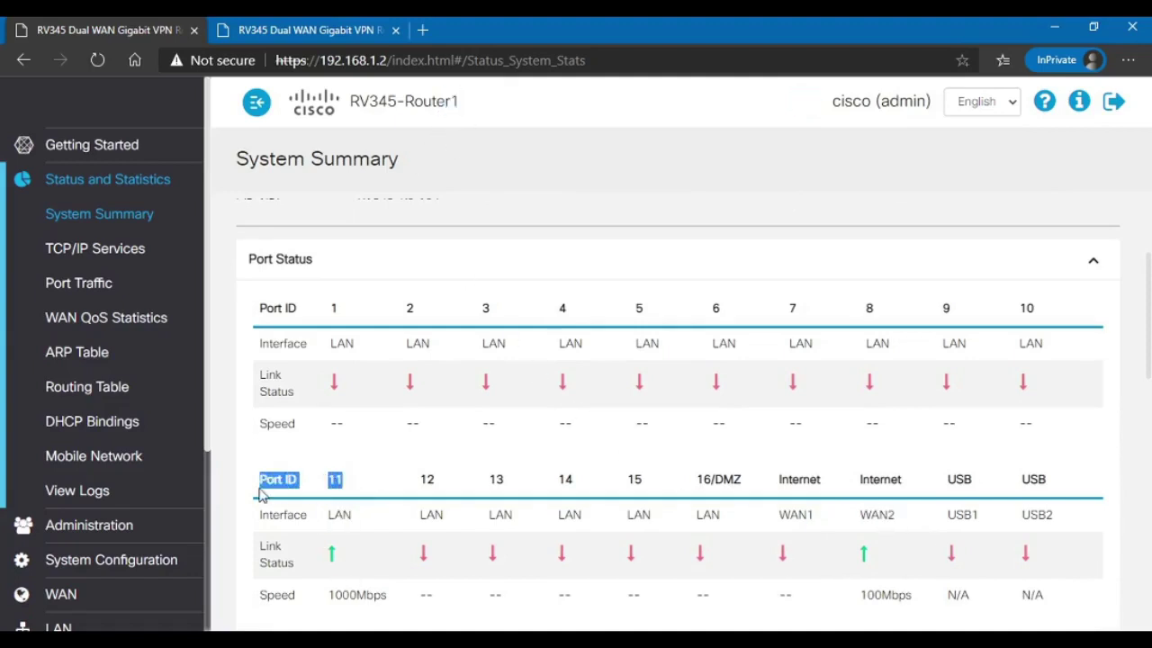
pyautogui.click(288, 530)
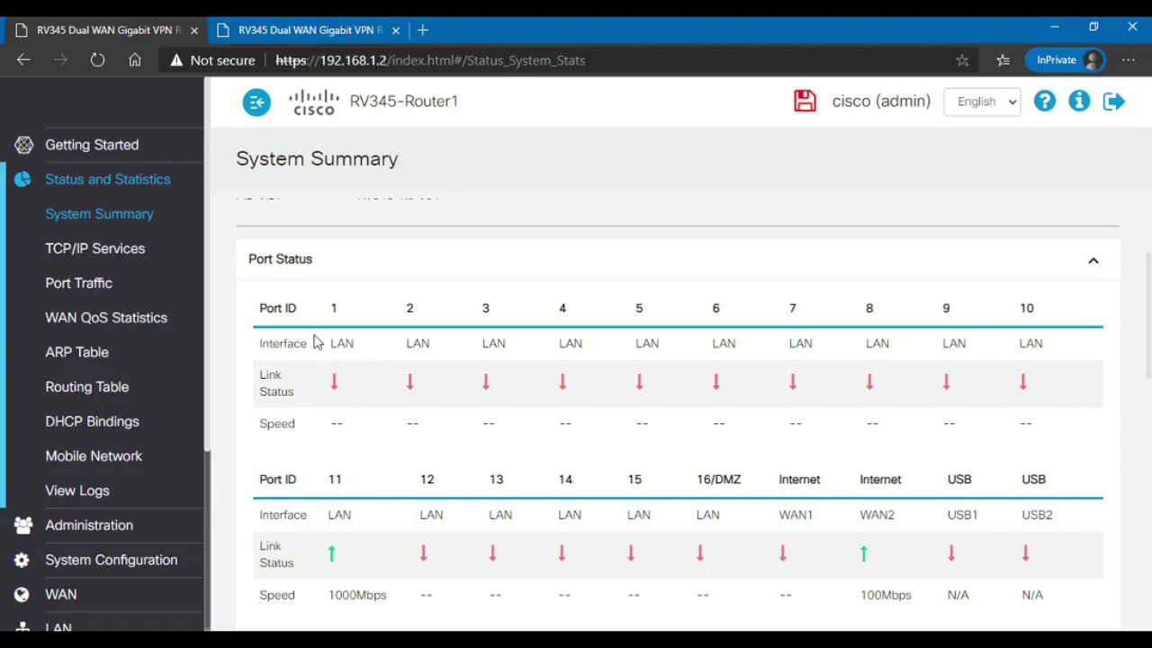